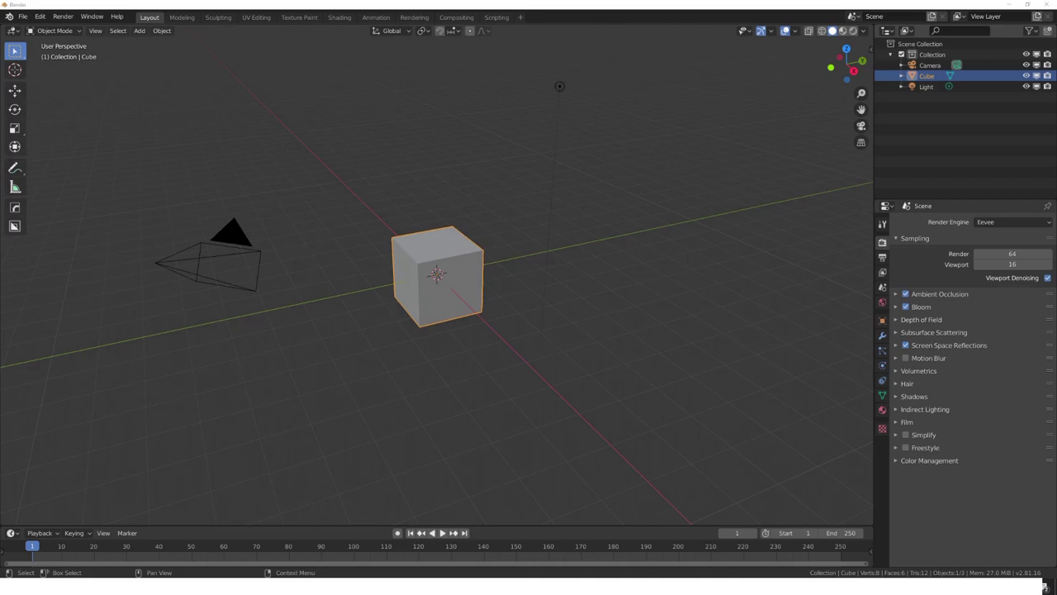
Delete the default cube from the scene.
{"action": "middle_click_drag", "start_coordinate": [529, 256], "coordinate": [356, 241]}
{"action": "key", "text": "x"}
{"action": "left_click", "coordinate": [496, 277]}
Check in the preferences that the Extra Objects add-ons for curves and meshes are enabled.
{"action": "left_click", "coordinate": [40, 16]}
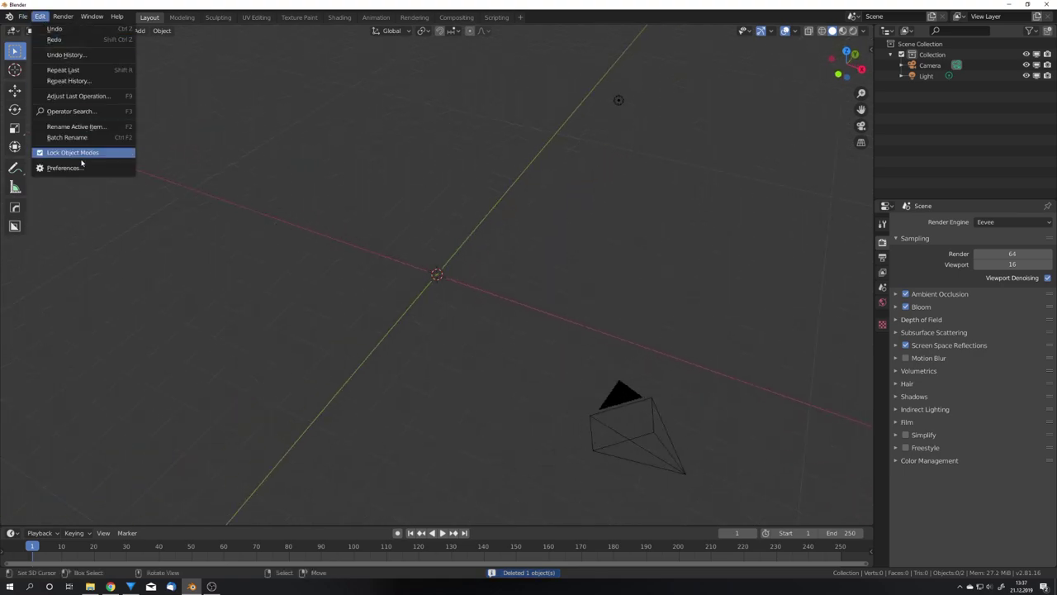
{"action": "left_click", "coordinate": [91, 166]}
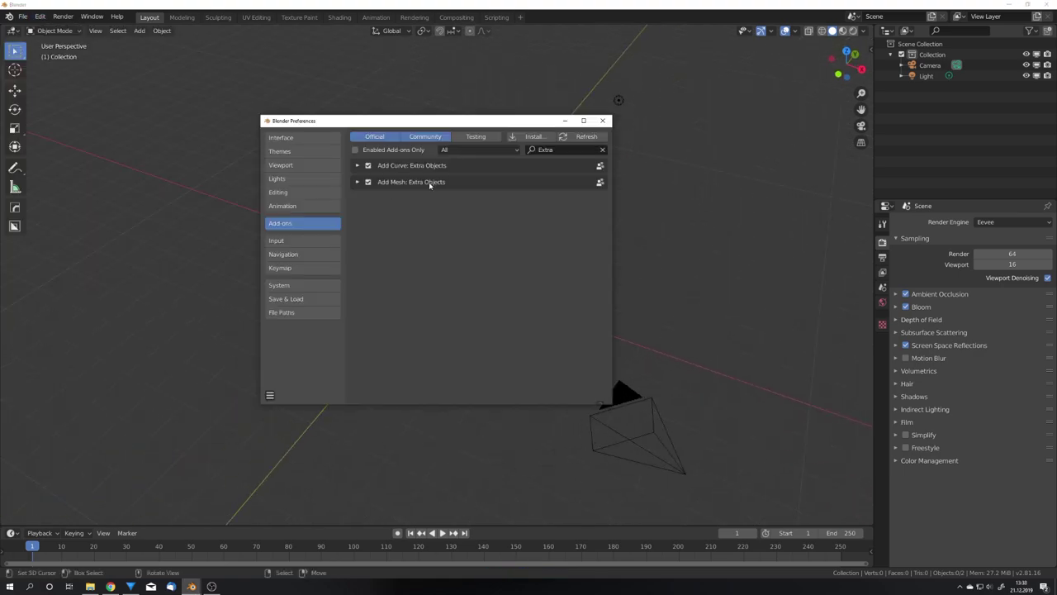
{"action": "left_click", "coordinate": [602, 121]}
Add a Regular Solid math-function mesh at the origin with its source set to Dodecahedron.
{"action": "middle_click_drag", "start_coordinate": [521, 259], "coordinate": [479, 260]}
{"action": "key", "text": "shift+a"}
{"action": "mouse_move", "coordinate": [480, 259]}
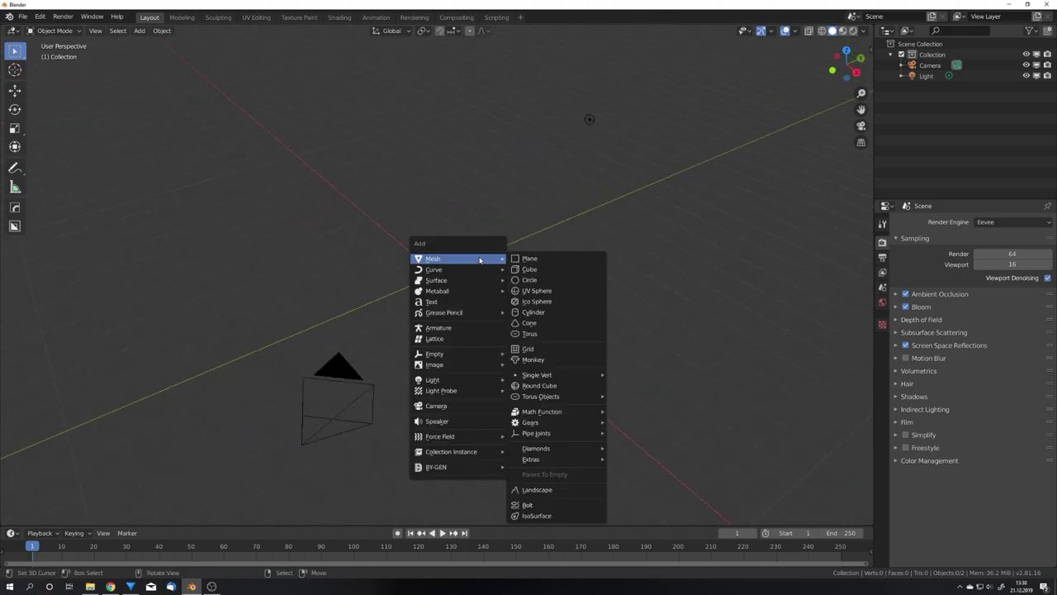
{"action": "mouse_move", "coordinate": [557, 414]}
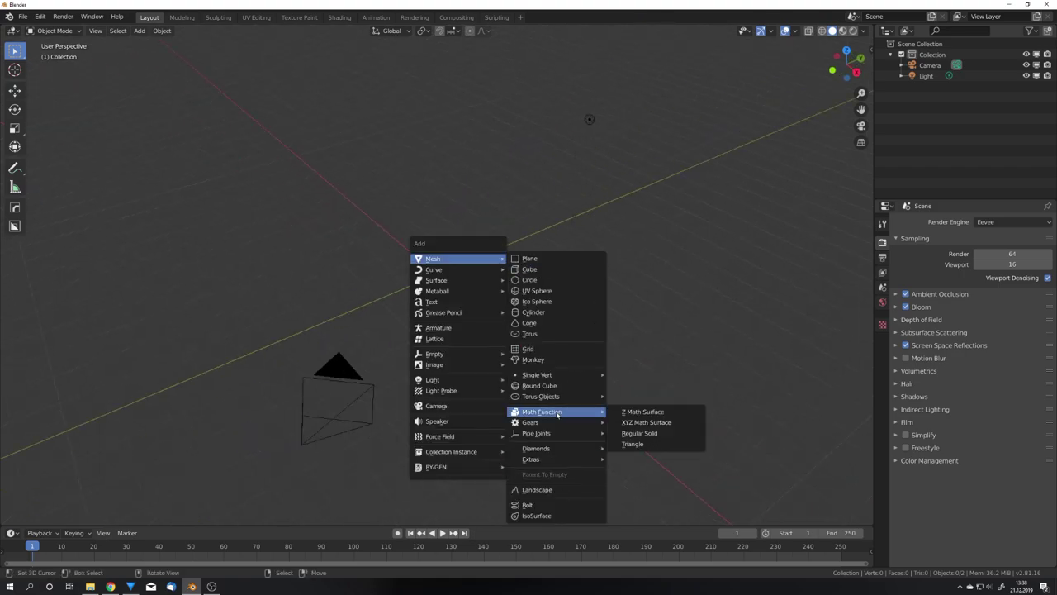
{"action": "left_click", "coordinate": [639, 433]}
{"action": "middle_click_drag", "start_coordinate": [445, 325], "coordinate": [471, 309]}
{"action": "scroll", "coordinate": [472, 309], "scroll_direction": "up", "scroll_amount": 6}
{"action": "left_click", "coordinate": [69, 515]}
{"action": "left_click", "coordinate": [144, 431]}
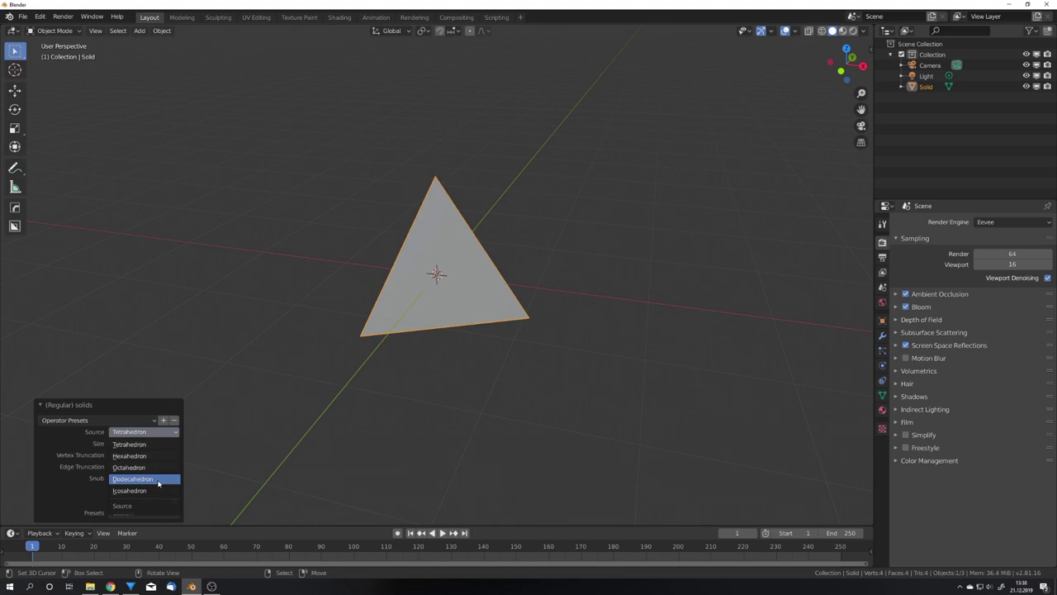
{"action": "left_click", "coordinate": [162, 480]}
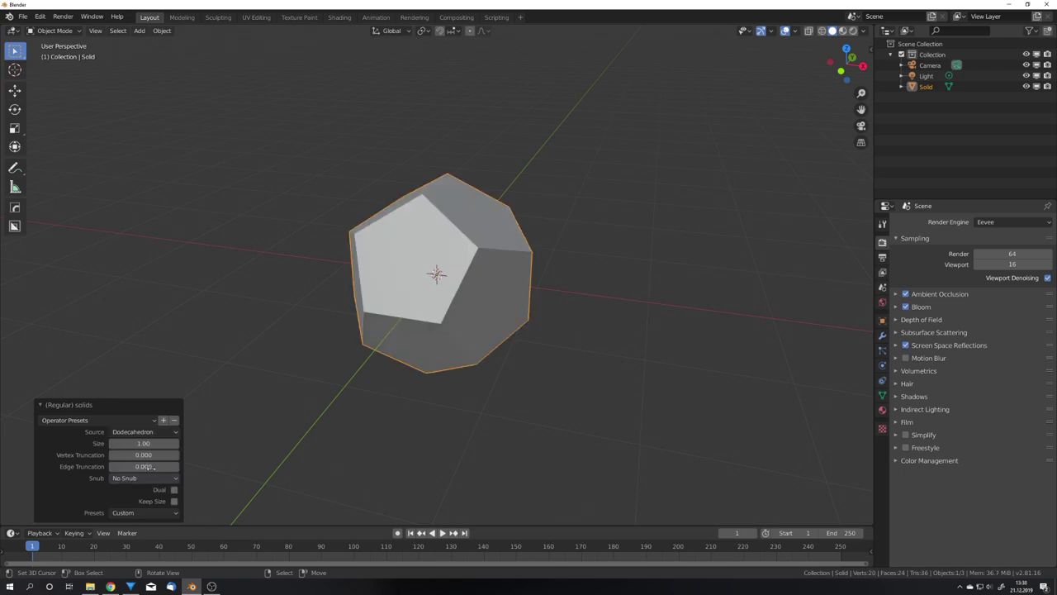
Duplicate the dodecahedron and move the copy along the X axis, well clear of the original.
{"action": "middle_click_drag", "start_coordinate": [419, 306], "coordinate": [314, 306]}
{"action": "scroll", "coordinate": [493, 323], "scroll_direction": "up", "scroll_amount": 3}
{"action": "scroll", "coordinate": [429, 322], "scroll_direction": "down", "scroll_amount": 7}
{"action": "left_click", "coordinate": [15, 90]}
{"action": "scroll", "coordinate": [389, 241], "scroll_direction": "down", "scroll_amount": 5}
{"action": "middle_click_drag", "start_coordinate": [389, 240], "coordinate": [454, 304]}
{"action": "key", "text": "shift+d"}
{"action": "right_click", "coordinate": [455, 301]}
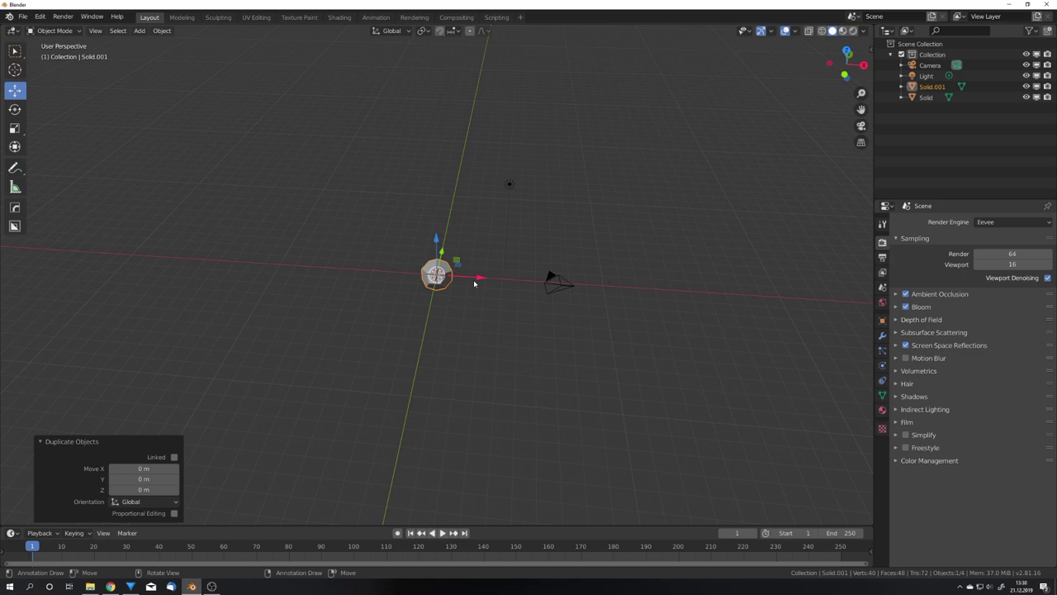
{"action": "left_click_drag", "start_coordinate": [474, 282], "coordinate": [658, 294]}
Add a Hair particle system to the original dodecahedron at the origin.
{"action": "middle_click_drag", "start_coordinate": [514, 317], "coordinate": [440, 309]}
{"action": "scroll", "coordinate": [492, 307], "scroll_direction": "up", "scroll_amount": 4}
{"action": "left_click", "coordinate": [396, 290]}
{"action": "scroll", "coordinate": [440, 309], "scroll_direction": "up", "scroll_amount": 2}
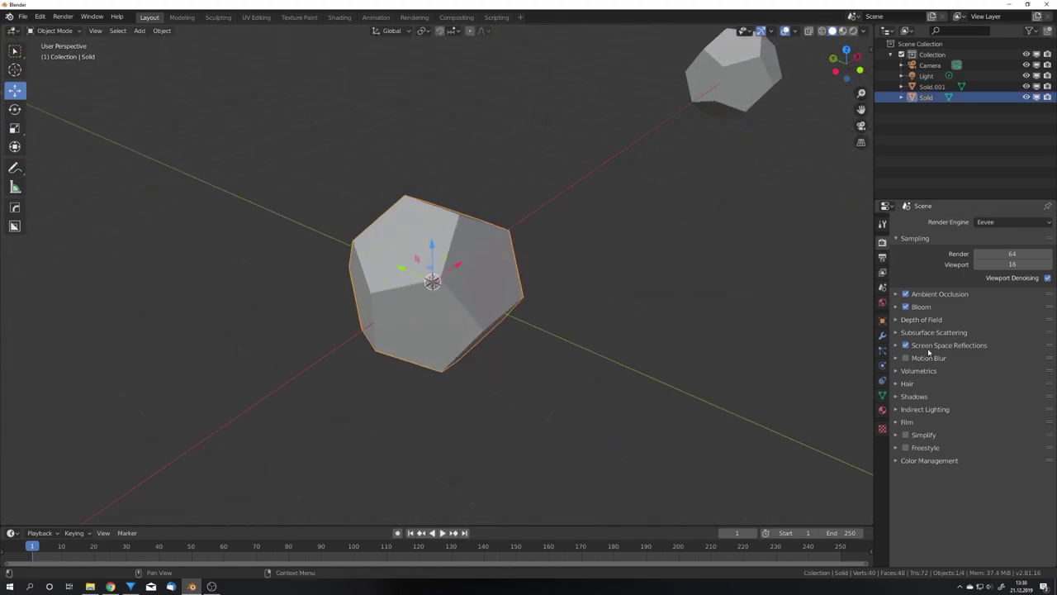
{"action": "left_click", "coordinate": [881, 352]}
{"action": "left_click", "coordinate": [1047, 223]}
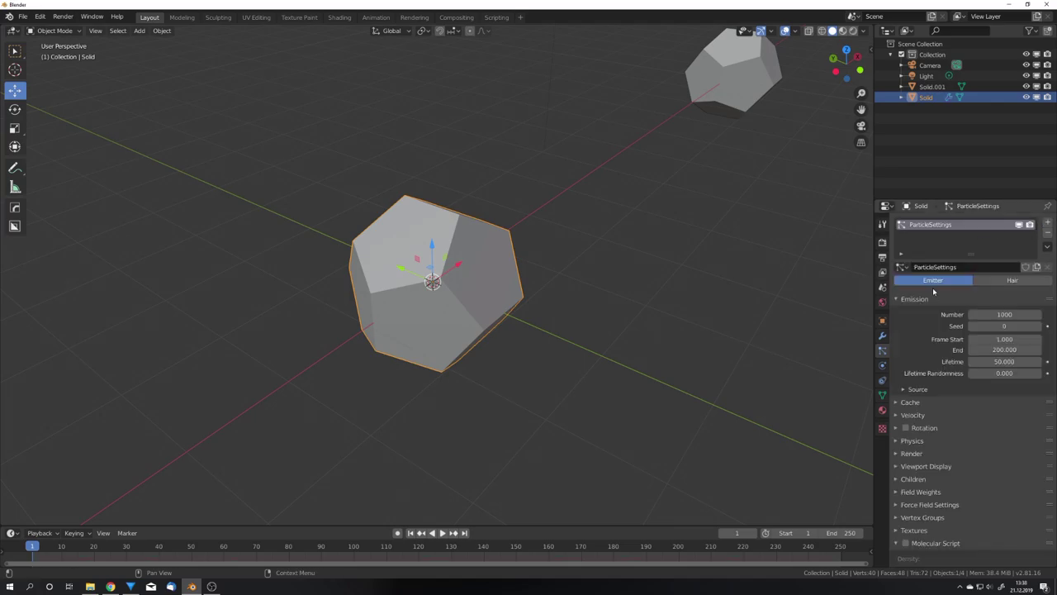
{"action": "left_click", "coordinate": [1013, 280]}
{"action": "middle_click_drag", "start_coordinate": [553, 330], "coordinate": [492, 349]}
{"action": "scroll", "coordinate": [531, 325], "scroll_direction": "down", "scroll_amount": 6}
{"action": "scroll", "coordinate": [493, 349], "scroll_direction": "up", "scroll_amount": 4}
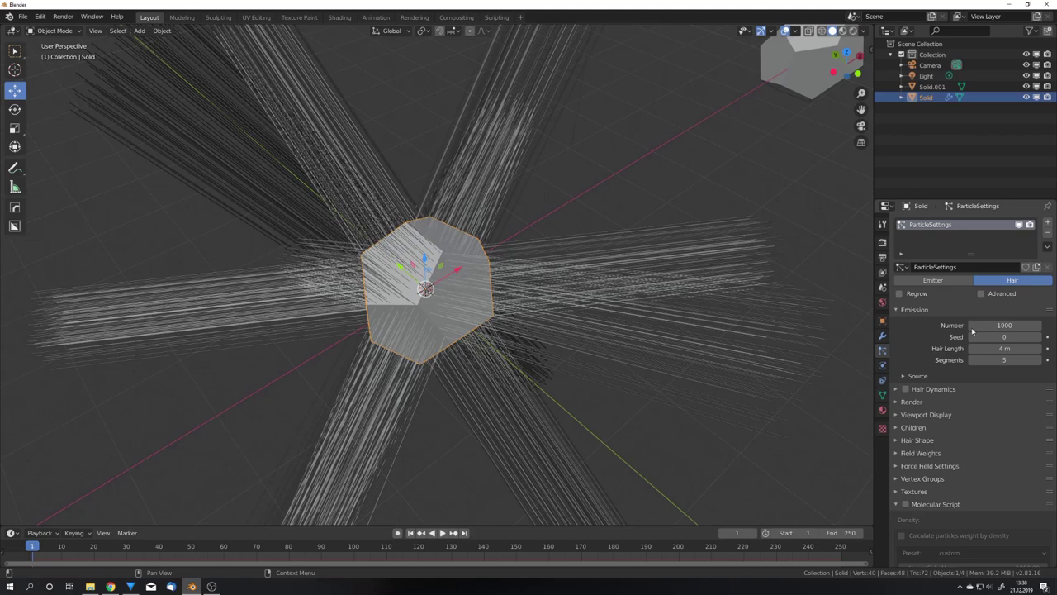
Set the hair particle number to 5.
{"action": "left_click", "coordinate": [1002, 325]}
{"action": "type", "text": "5"}
{"action": "key", "text": "Return"}
{"action": "middle_click_drag", "start_coordinate": [652, 346], "coordinate": [677, 330]}
Render the hairs as Object, with the duplicate dodecahedron as instance object and a scale of 0.120.
{"action": "left_click", "coordinate": [950, 401]}
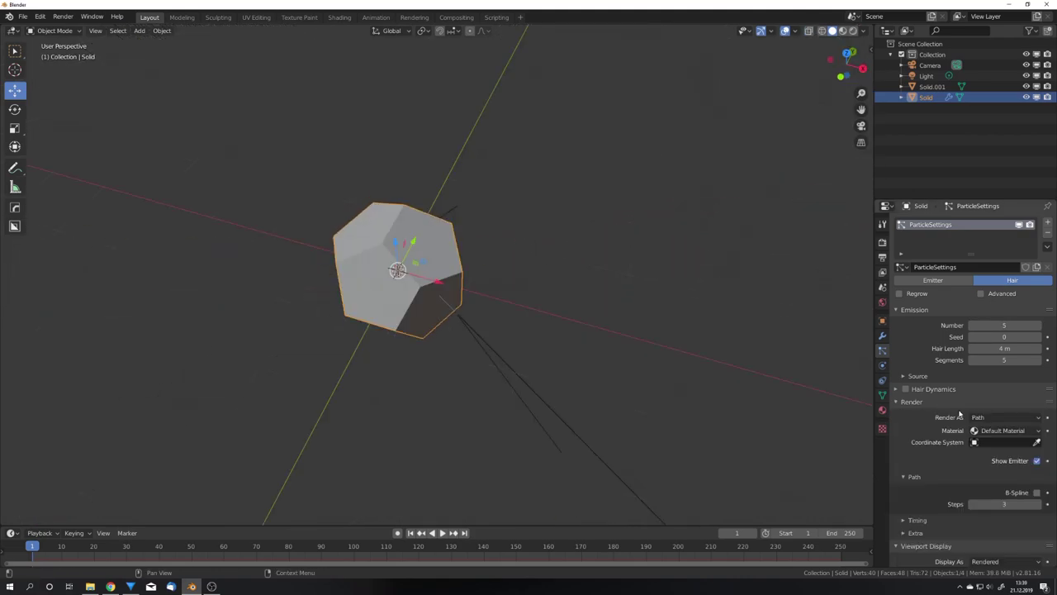
{"action": "left_click", "coordinate": [1000, 419]}
{"action": "left_click", "coordinate": [981, 455]}
{"action": "scroll", "coordinate": [771, 386], "scroll_direction": "down", "scroll_amount": 7}
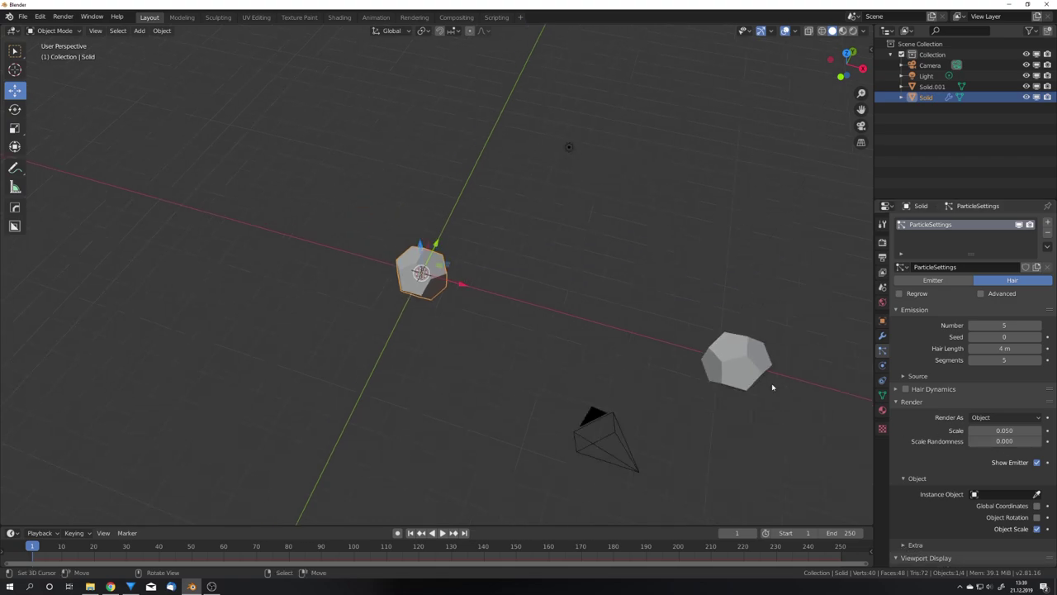
{"action": "left_click", "coordinate": [1036, 493]}
{"action": "left_click", "coordinate": [634, 330]}
{"action": "scroll", "coordinate": [495, 322], "scroll_direction": "up", "scroll_amount": 10}
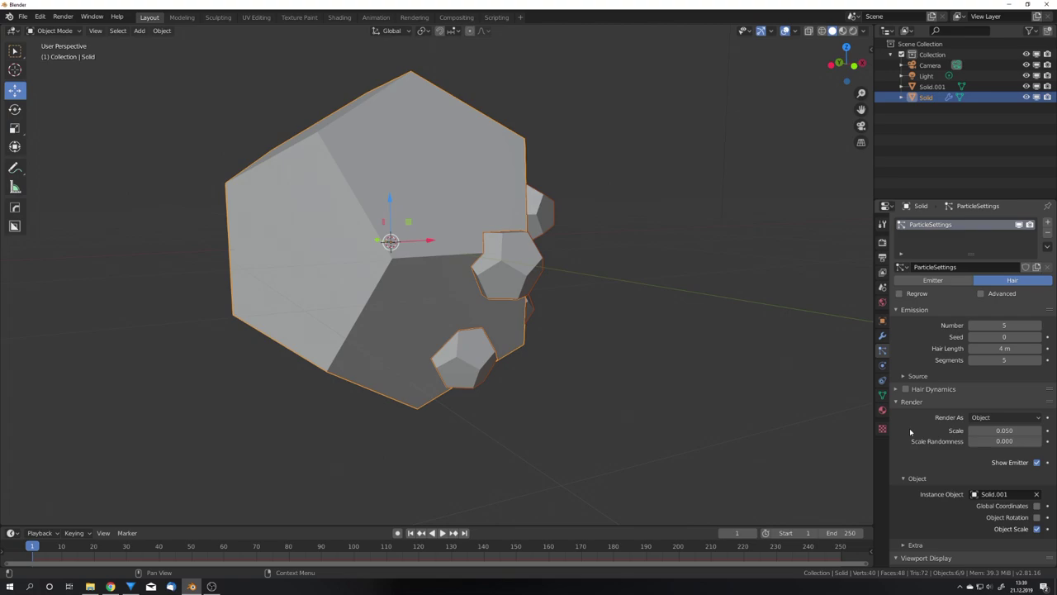
{"action": "left_click_drag", "start_coordinate": [1004, 430], "coordinate": [1033, 430]}
{"action": "middle_click_drag", "start_coordinate": [665, 381], "coordinate": [578, 418]}
Convert the particle instances into real objects and remove the particle system from the dodecahedron.
{"action": "left_click", "coordinate": [882, 335]}
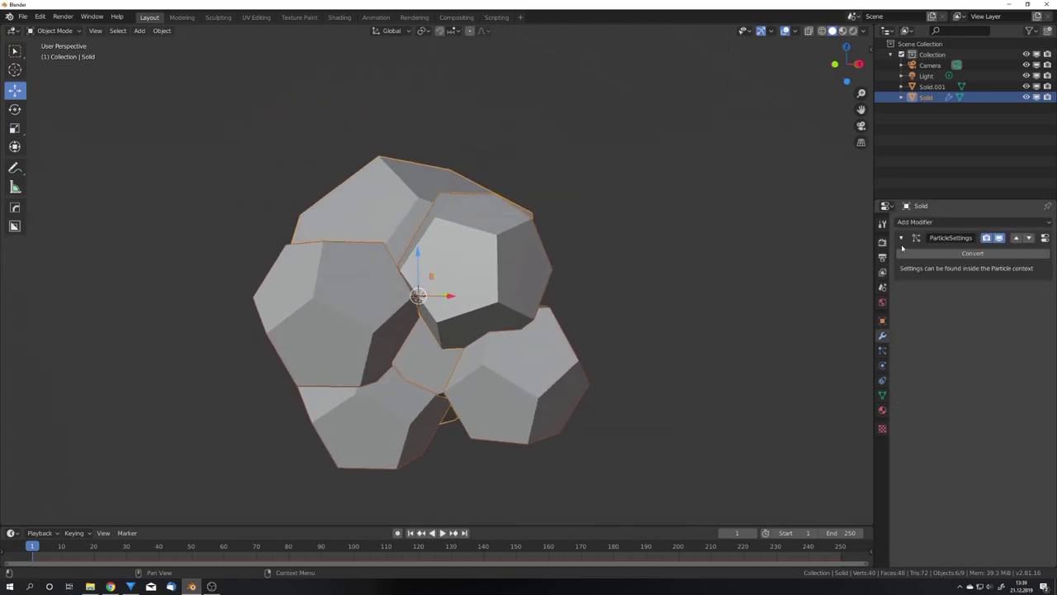
{"action": "left_click", "coordinate": [942, 257]}
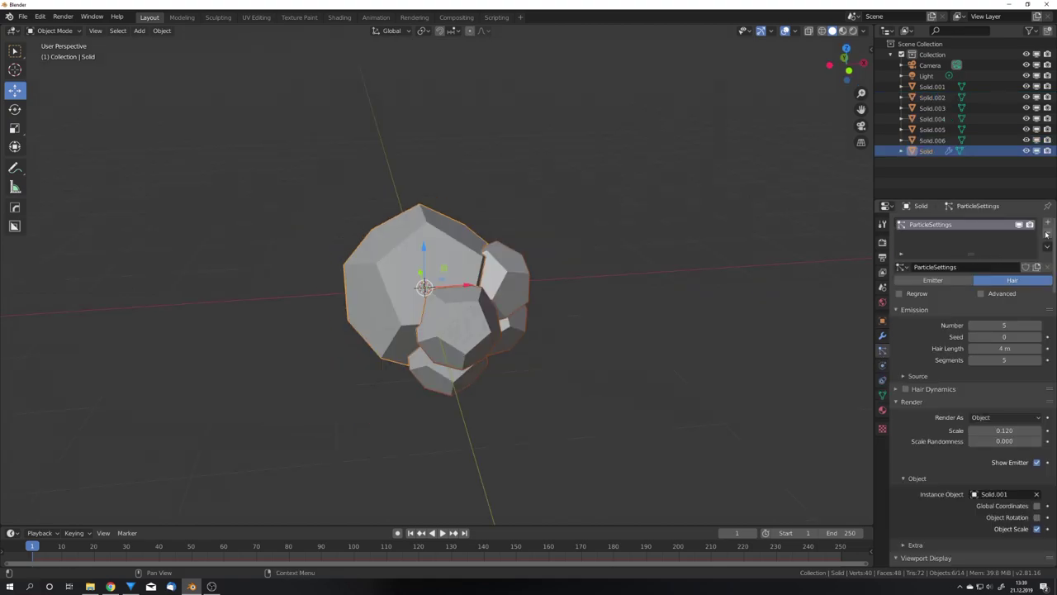
{"action": "left_click", "coordinate": [1047, 234]}
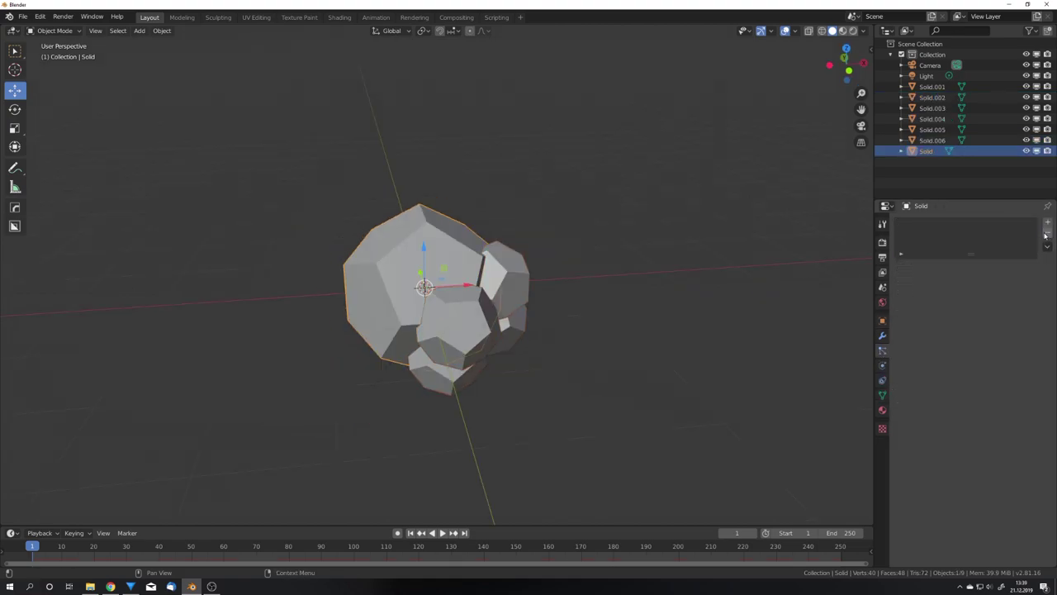
Try moving the central dodecahedron and an attached piece to test that they are separate objects.
{"action": "middle_click_drag", "start_coordinate": [627, 330], "coordinate": [458, 306]}
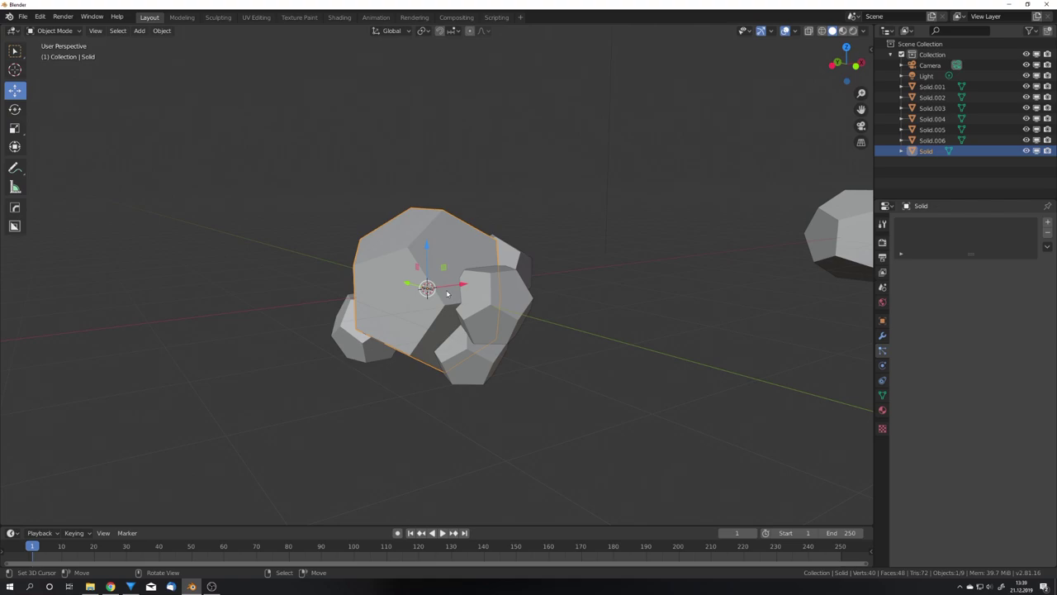
{"action": "key", "text": "g"}
{"action": "right_click", "coordinate": [424, 186]}
{"action": "right_click_drag", "start_coordinate": [505, 279], "coordinate": [502, 270]}
{"action": "right_click", "coordinate": [519, 252]}
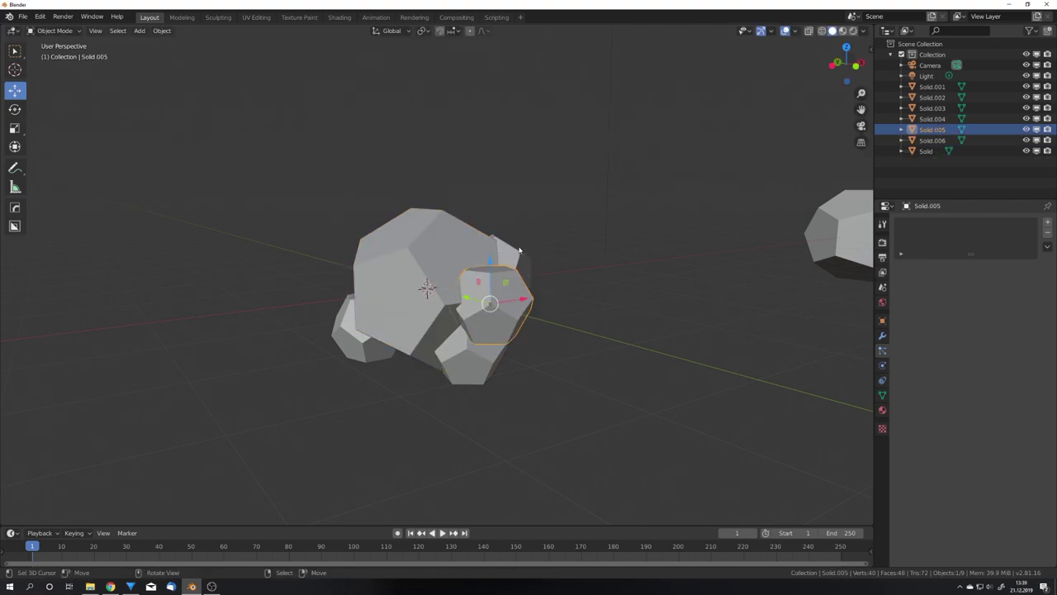
{"action": "middle_click_drag", "start_coordinate": [519, 252], "coordinate": [515, 305]}
Select the central dodecahedron with all its attached pieces and join them into one object.
{"action": "middle_click_drag", "start_coordinate": [514, 347], "coordinate": [450, 283]}
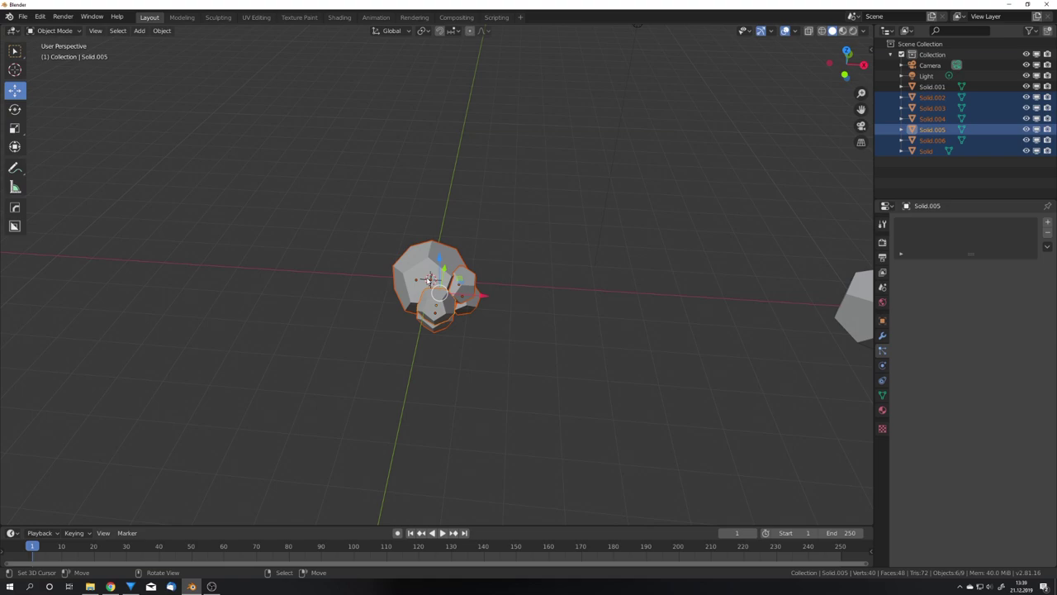
{"action": "middle_click_drag", "start_coordinate": [429, 279], "coordinate": [453, 289]}
{"action": "scroll", "coordinate": [452, 289], "scroll_direction": "up", "scroll_amount": 4}
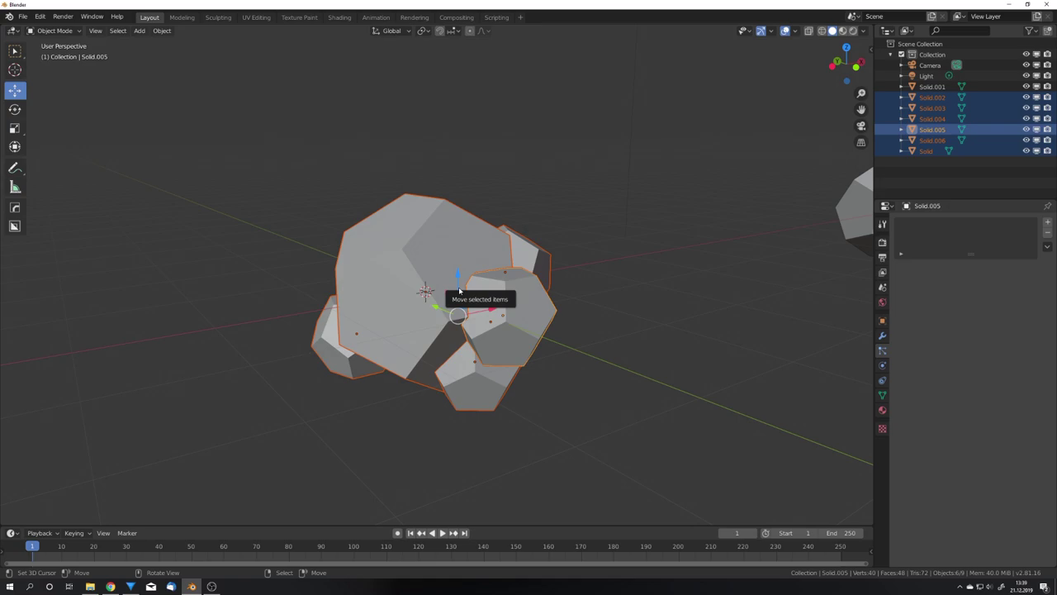
{"action": "key", "text": "ctrl+j"}
Delete the separate instance source object standing away from the cluster along the X axis.
{"action": "middle_click_drag", "start_coordinate": [512, 316], "coordinate": [486, 309]}
{"action": "scroll", "coordinate": [486, 310], "scroll_direction": "down", "scroll_amount": 6}
{"action": "left_click", "coordinate": [547, 279]}
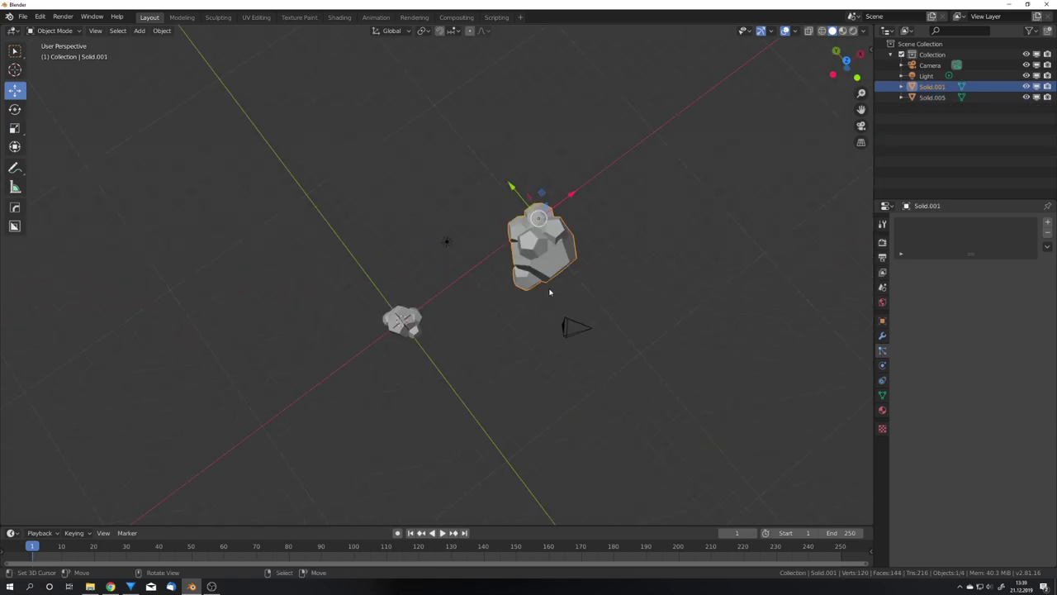
{"action": "key", "text": "Delete"}
{"action": "middle_click_drag", "start_coordinate": [517, 311], "coordinate": [455, 283]}
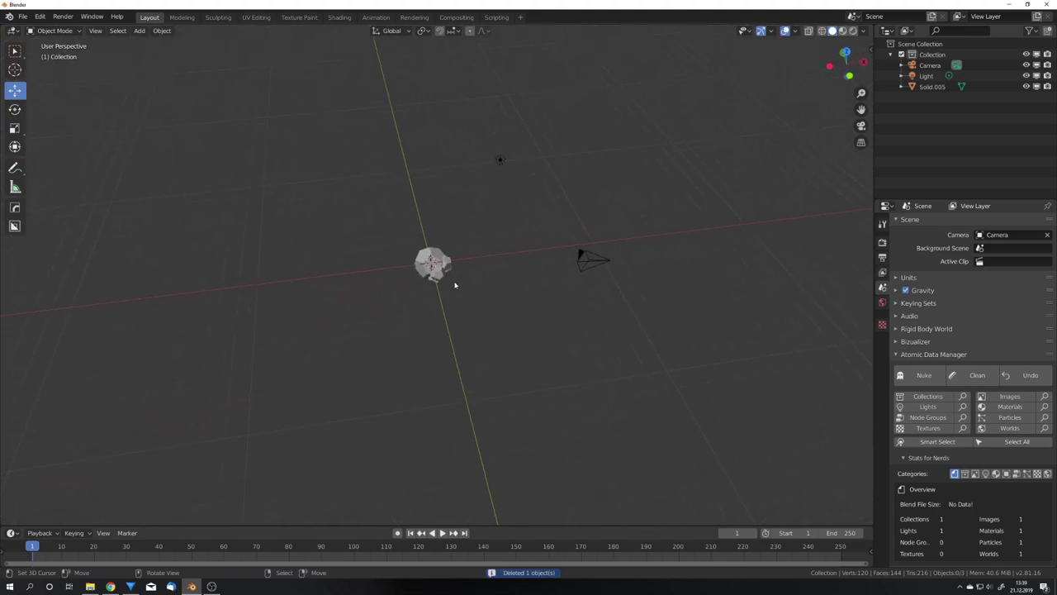
Set the joined cluster's origin to the centre of its geometry.
{"action": "scroll", "coordinate": [453, 288], "scroll_direction": "up", "scroll_amount": 4}
{"action": "left_click", "coordinate": [403, 213]}
{"action": "scroll", "coordinate": [410, 212], "scroll_direction": "down", "scroll_amount": 4}
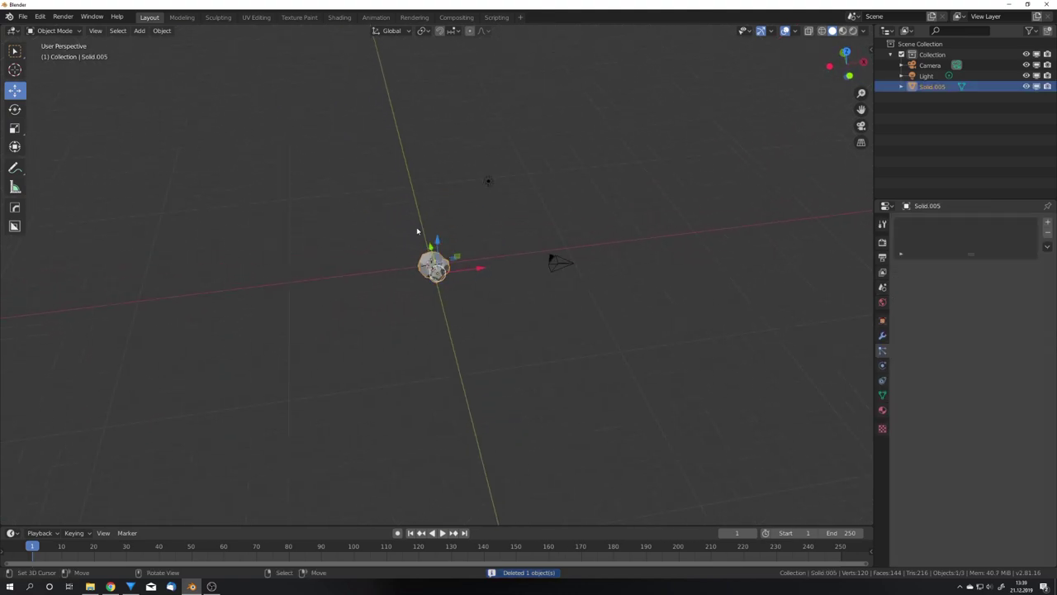
{"action": "middle_click_drag", "start_coordinate": [410, 212], "coordinate": [434, 287]}
{"action": "right_click", "coordinate": [424, 291]}
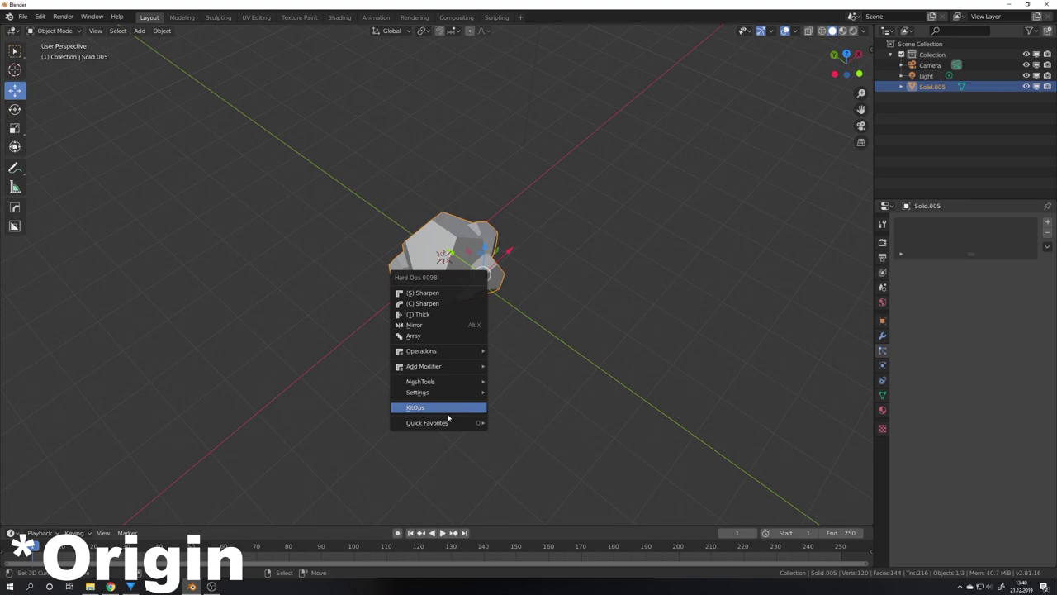
{"action": "mouse_move", "coordinate": [448, 422]}
{"action": "left_click", "coordinate": [533, 423]}
Move the joined cluster 12.7 m along the X axis.
{"action": "middle_click_drag", "start_coordinate": [533, 429], "coordinate": [469, 278]}
{"action": "scroll", "coordinate": [445, 281], "scroll_direction": "down", "scroll_amount": 4}
{"action": "left_click_drag", "start_coordinate": [482, 265], "coordinate": [785, 264]}
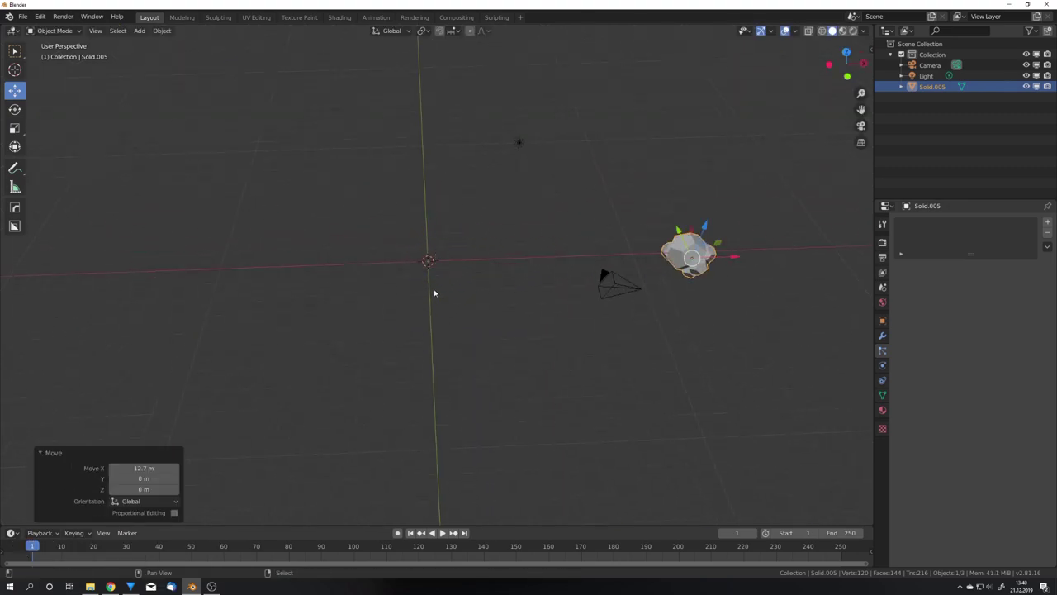
Add another dodecahedron Regular Solid at the world origin.
{"action": "middle_click_drag", "start_coordinate": [433, 288], "coordinate": [445, 300], "text": "shift"}
{"action": "key", "text": "shift+a"}
{"action": "mouse_move", "coordinate": [443, 302]}
{"action": "mouse_move", "coordinate": [565, 197]}
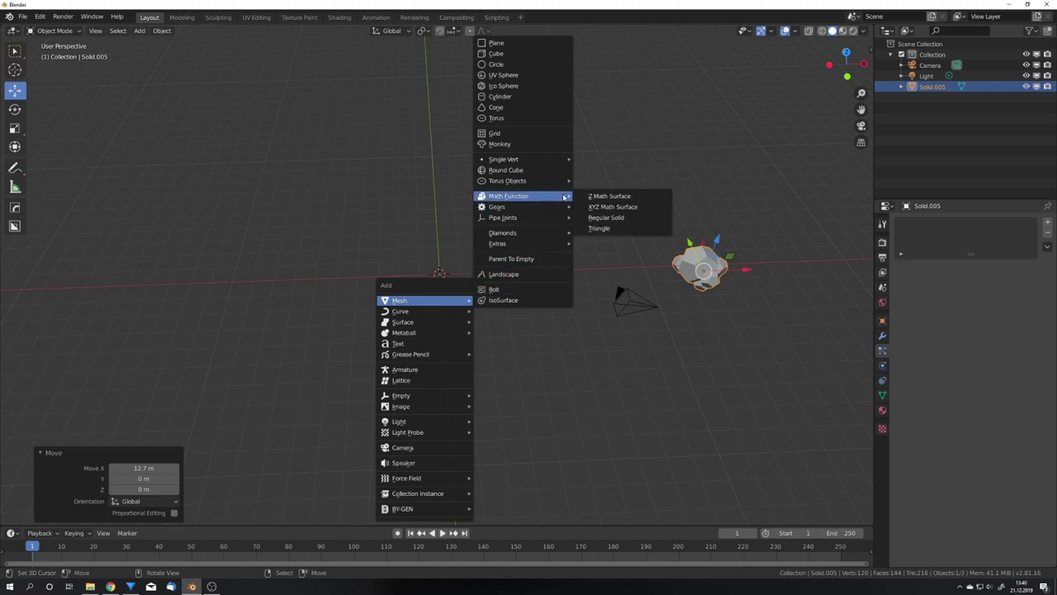
{"action": "left_click", "coordinate": [605, 223]}
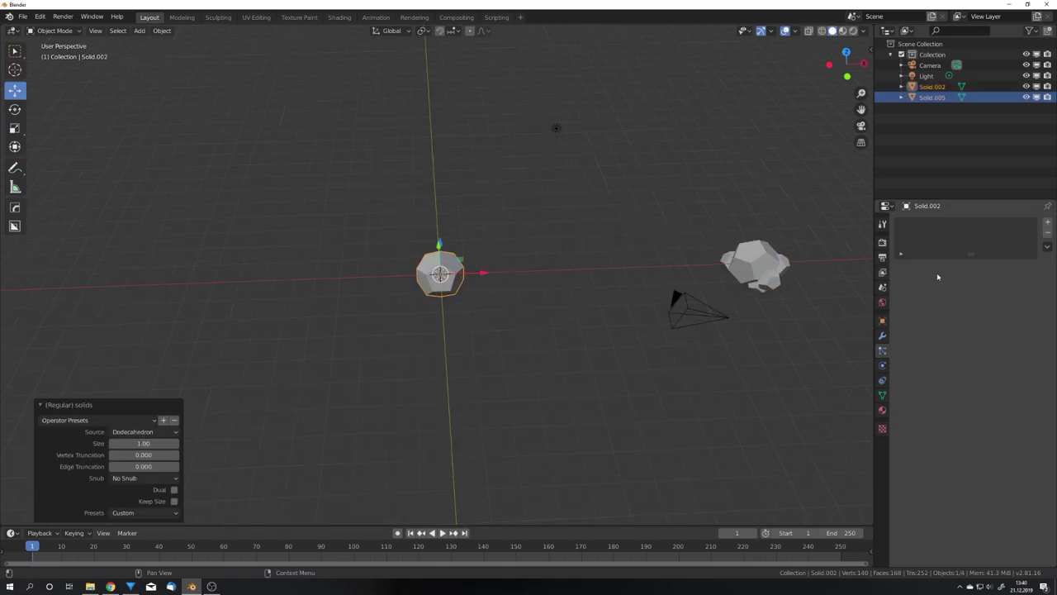
Give the new dodecahedron a Hair particle system with a number of 6.
{"action": "left_click", "coordinate": [1049, 222]}
{"action": "left_click", "coordinate": [1009, 280]}
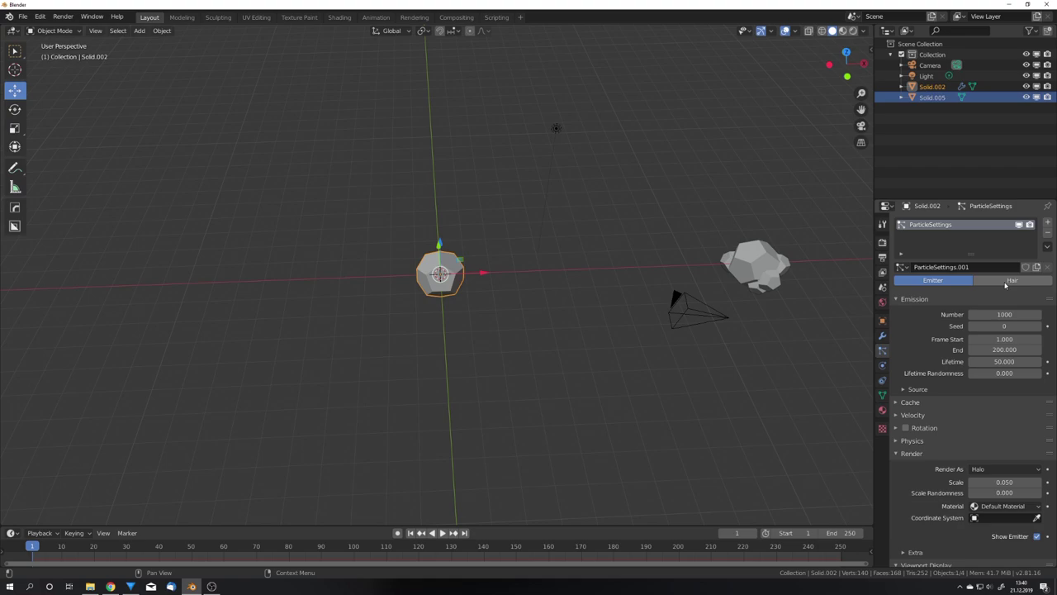
{"action": "left_click", "coordinate": [1002, 324]}
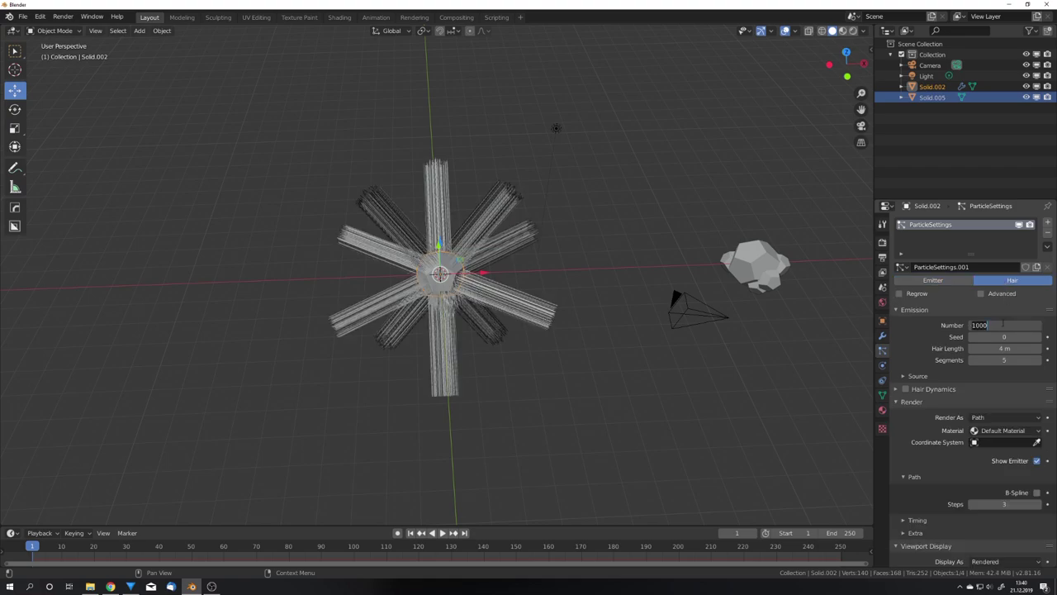
{"action": "type", "text": "6"}
{"action": "key", "text": "Return"}
Render the new hairs as Object, using the joined cluster as the instance object.
{"action": "left_click", "coordinate": [1003, 417]}
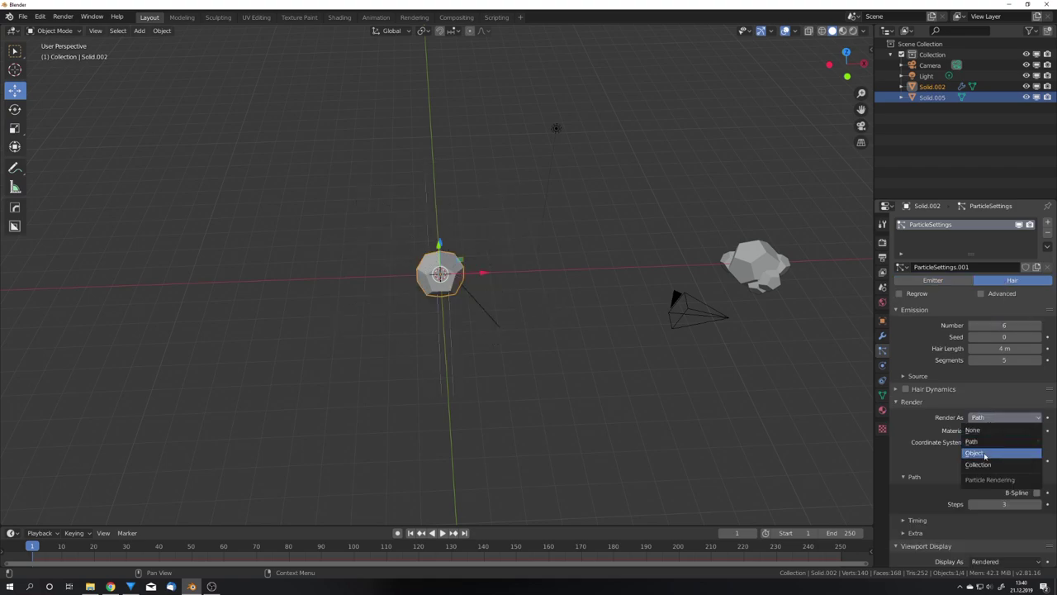
{"action": "left_click", "coordinate": [995, 449]}
{"action": "left_click", "coordinate": [1038, 494]}
{"action": "left_click", "coordinate": [756, 264]}
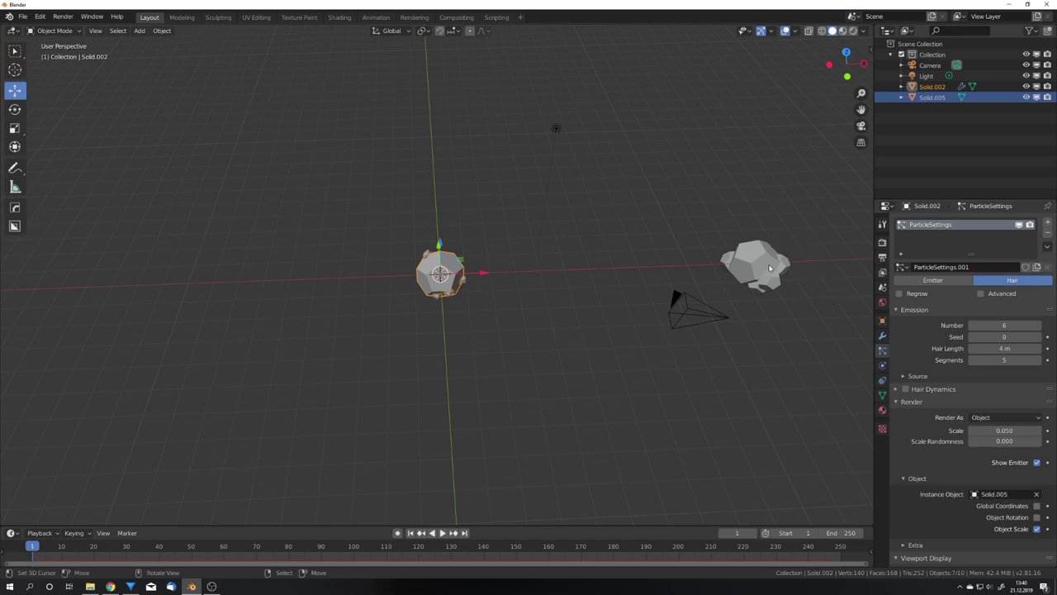
Set the render scale of the instanced clusters to 0.160.
{"action": "scroll", "coordinate": [771, 269], "scroll_direction": "up", "scroll_amount": 5}
{"action": "middle_click_drag", "start_coordinate": [772, 268], "coordinate": [699, 364]}
{"action": "left_click_drag", "start_coordinate": [1004, 430], "coordinate": [1037, 431]}
{"action": "middle_click_drag", "start_coordinate": [578, 356], "coordinate": [703, 269]}
{"action": "scroll", "coordinate": [578, 384], "scroll_direction": "up", "scroll_amount": 4}
{"action": "scroll", "coordinate": [598, 364], "scroll_direction": "down", "scroll_amount": 4}
Set the hair emission seed to 3 to vary the cluster placement.
{"action": "left_click", "coordinate": [1038, 336]}
{"action": "left_click", "coordinate": [1038, 337]}
{"action": "left_click", "coordinate": [1039, 336]}
Enable Advanced hair settings and Rotation, with Normal-Tangent as the orientation axis and a phase of 0.889.
{"action": "left_click", "coordinate": [981, 293]}
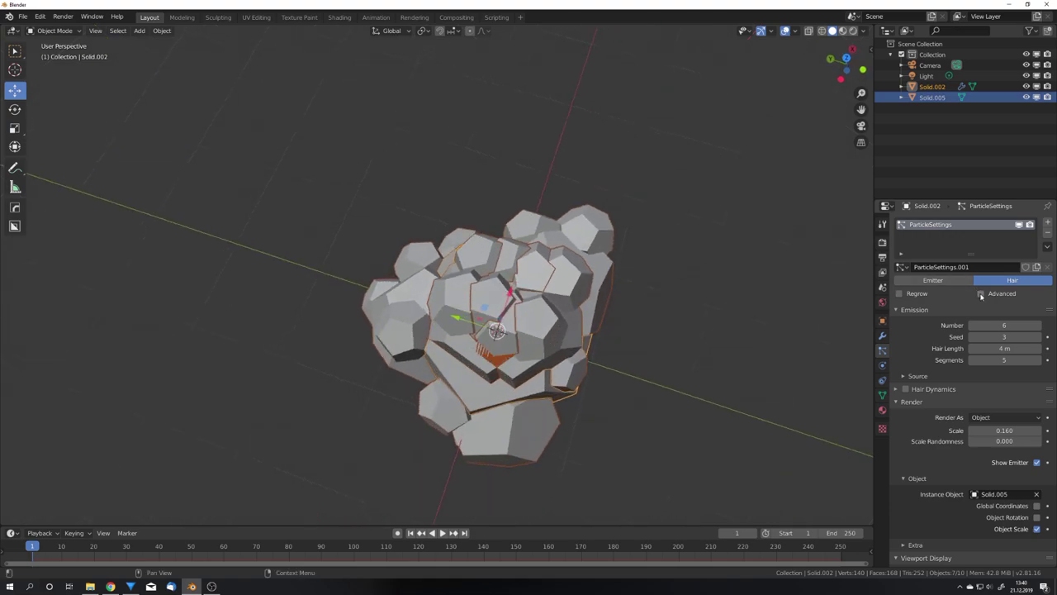
{"action": "scroll", "coordinate": [934, 395], "scroll_direction": "down", "scroll_amount": 3}
{"action": "left_click", "coordinate": [905, 331]}
{"action": "left_click", "coordinate": [958, 332]}
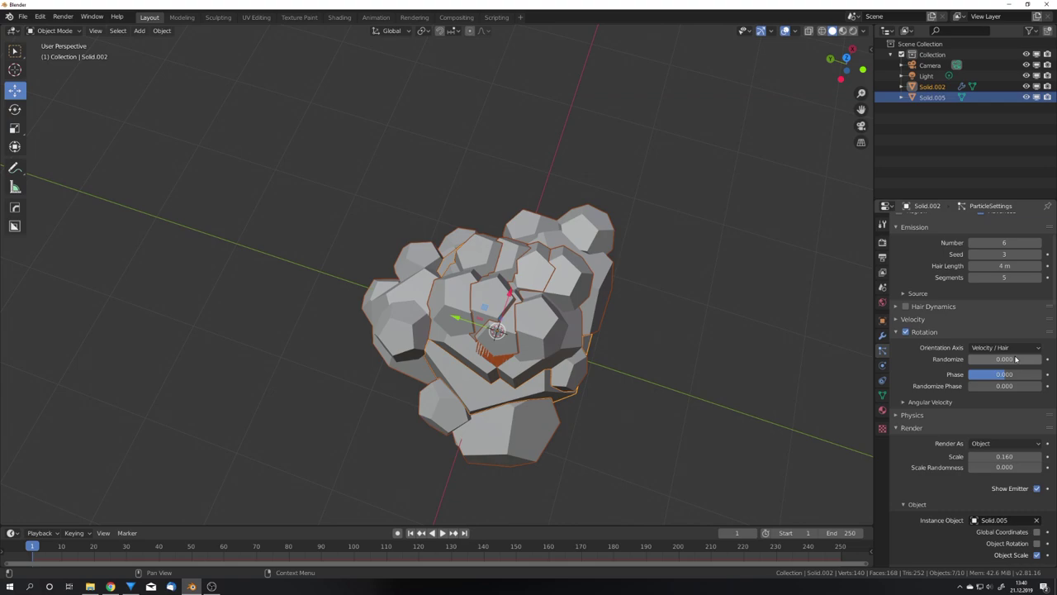
{"action": "left_click", "coordinate": [1004, 347]}
{"action": "left_click", "coordinate": [1000, 384]}
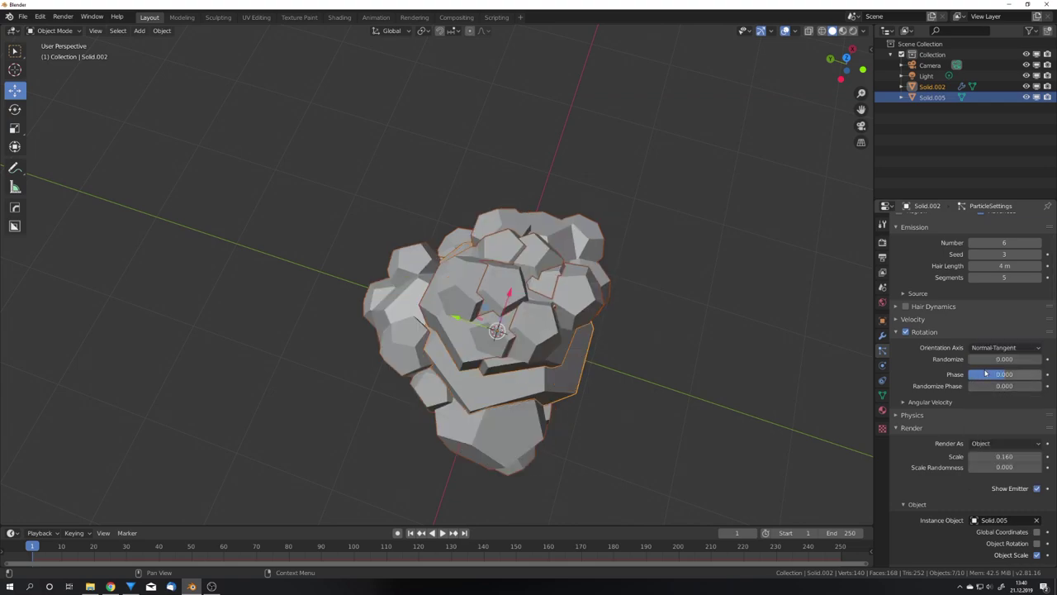
{"action": "left_click_drag", "start_coordinate": [1003, 376], "coordinate": [1038, 375]}
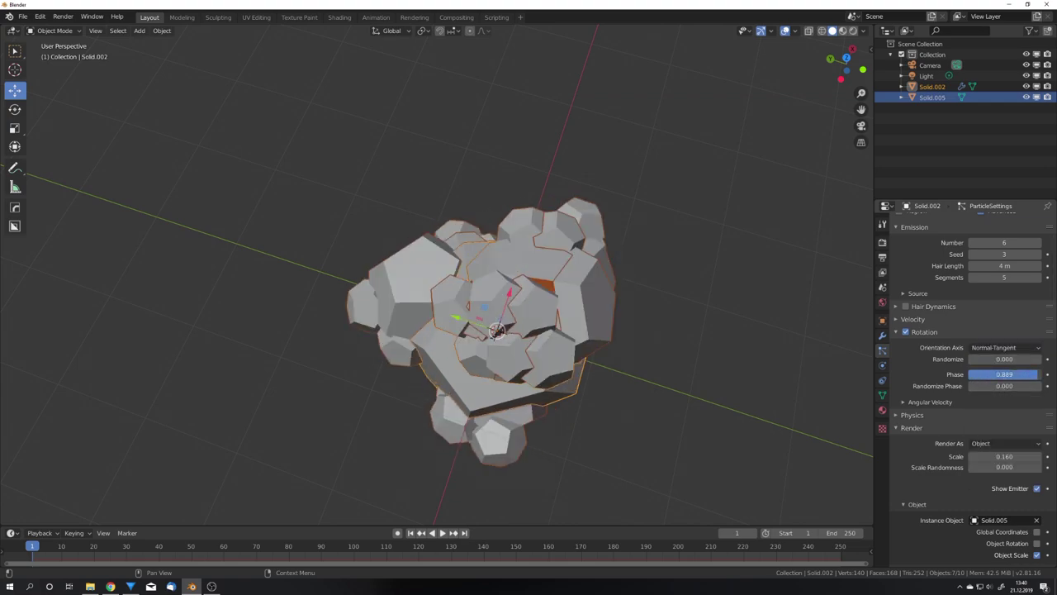
Set the instances' rotation phase to 1.000 and the randomize phase to 0.978.
{"action": "left_click_drag", "start_coordinate": [969, 385], "coordinate": [1004, 385]}
{"action": "middle_click_drag", "start_coordinate": [743, 372], "coordinate": [468, 326]}
{"action": "scroll", "coordinate": [488, 333], "scroll_direction": "down", "scroll_amount": 4}
{"action": "scroll", "coordinate": [488, 333], "scroll_direction": "up", "scroll_amount": 6}
{"action": "scroll", "coordinate": [514, 330], "scroll_direction": "down", "scroll_amount": 5}
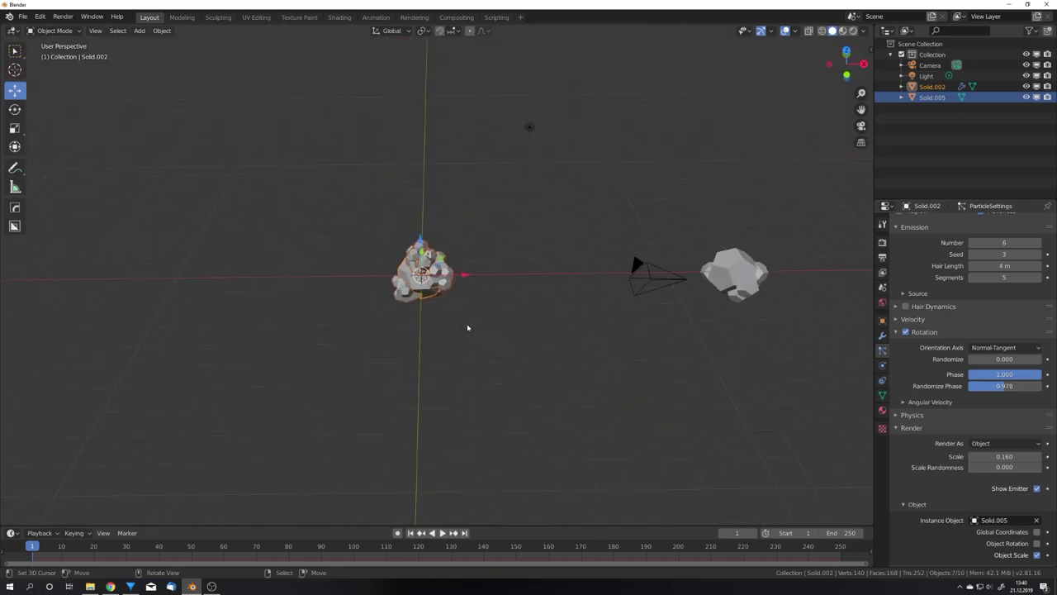
Convert the particle instances to real objects and remove the particle system from the emitter.
{"action": "left_click", "coordinate": [882, 335]}
{"action": "left_click", "coordinate": [958, 253]}
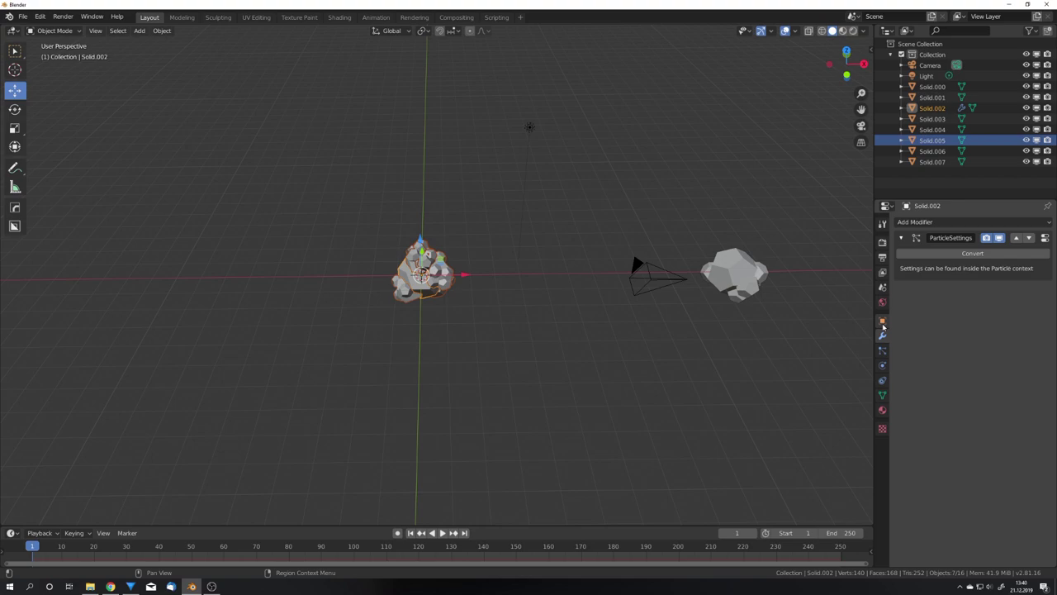
{"action": "left_click", "coordinate": [882, 351]}
{"action": "scroll", "coordinate": [1003, 265], "scroll_direction": "up", "scroll_amount": 4}
{"action": "left_click", "coordinate": [1047, 232]}
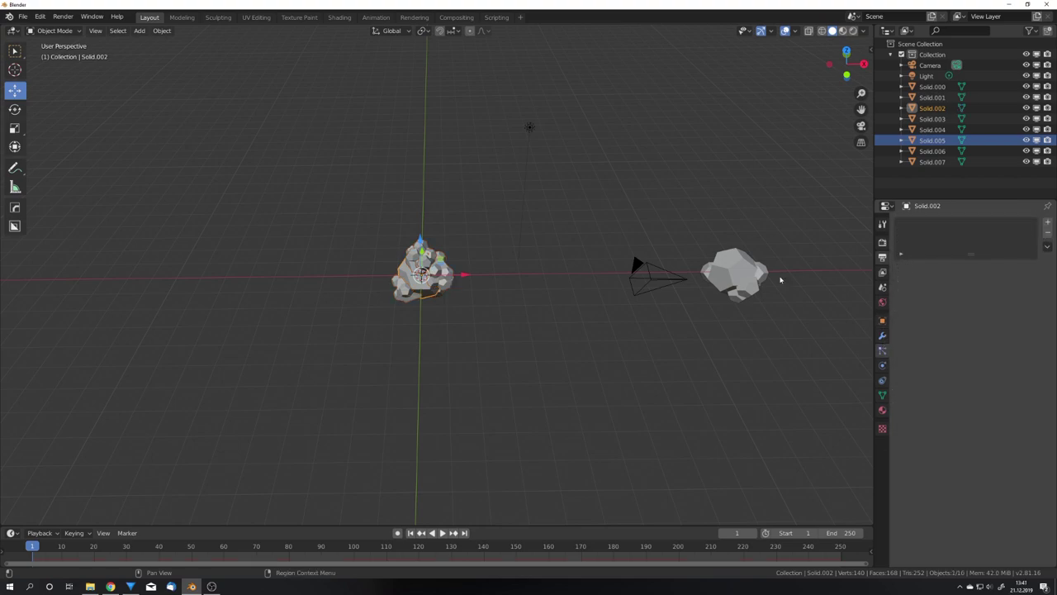
Select all the solids clustered at the origin and join them into one object.
{"action": "middle_click_drag", "start_coordinate": [779, 278], "coordinate": [785, 278]}
{"action": "scroll", "coordinate": [776, 278], "scroll_direction": "down", "scroll_amount": 1}
{"action": "key", "text": "alt+a"}
{"action": "key", "text": "b"}
{"action": "left_click_drag", "start_coordinate": [393, 228], "coordinate": [484, 312]}
{"action": "mouse_move", "coordinate": [462, 304]}
{"action": "middle_mouse_down"}
{"action": "mouse_move", "coordinate": [502, 267]}
{"action": "mouse_move", "coordinate": [454, 296]}
{"action": "middle_mouse_up"}
{"action": "key", "text": "ctrl+j"}
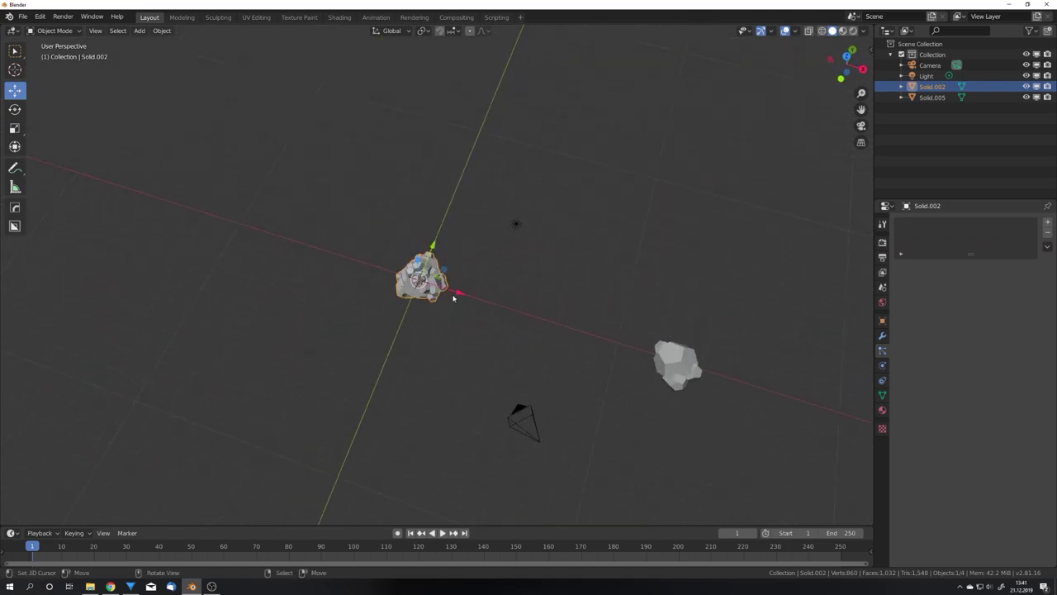
Move the joined cluster along the X axis toward the old cluster and delete the old cluster.
{"action": "left_click_drag", "start_coordinate": [454, 295], "coordinate": [667, 361]}
{"action": "left_click", "coordinate": [674, 362]}
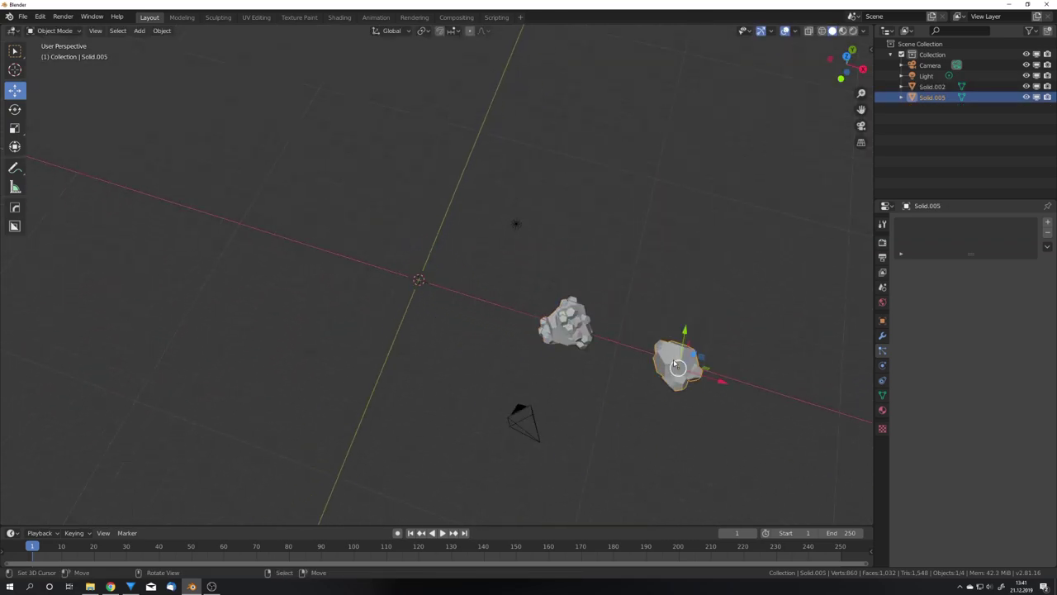
{"action": "key", "text": "x"}
{"action": "left_click", "coordinate": [682, 366]}
{"action": "middle_click_drag", "start_coordinate": [429, 299], "coordinate": [448, 297]}
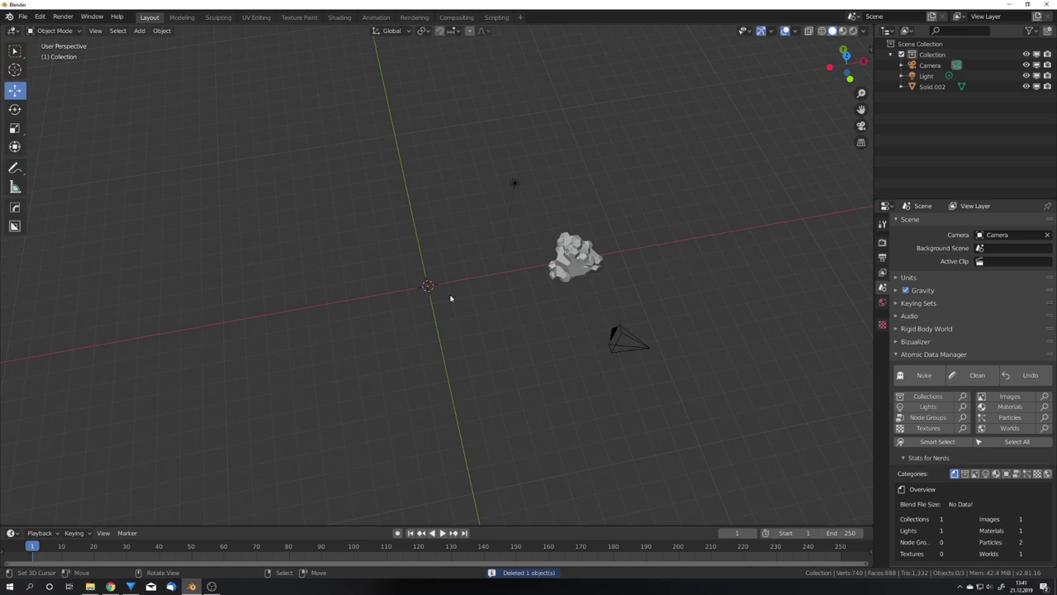
Add a Regular Solid math-function mesh at the origin.
{"action": "key", "text": "shift+a"}
{"action": "mouse_move", "coordinate": [532, 449]}
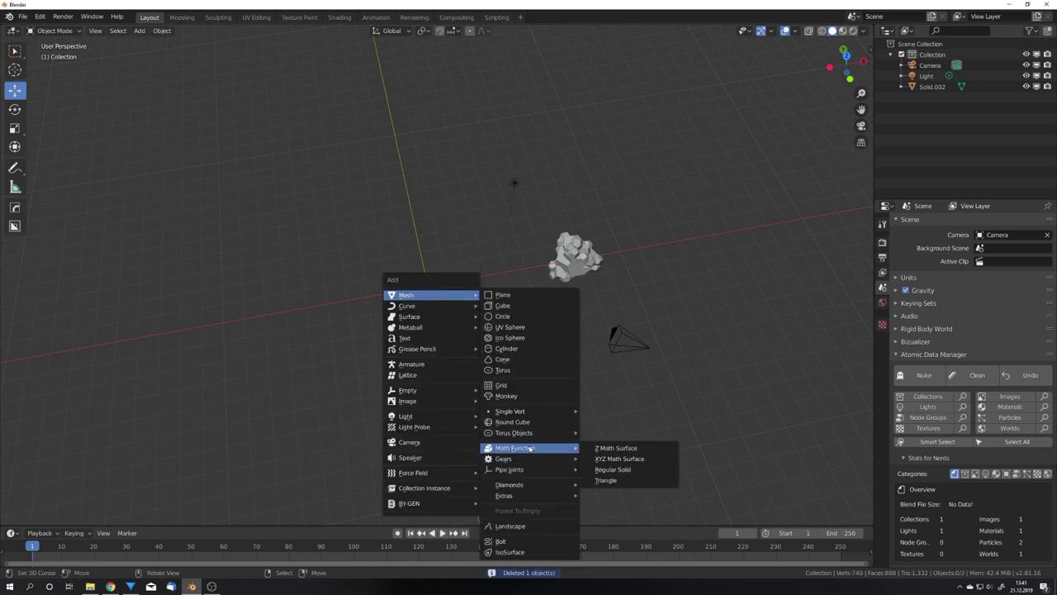
{"action": "left_click", "coordinate": [615, 470]}
{"action": "middle_click_drag", "start_coordinate": [532, 398], "coordinate": [503, 350]}
{"action": "scroll", "coordinate": [502, 351], "scroll_direction": "up", "scroll_amount": 3}
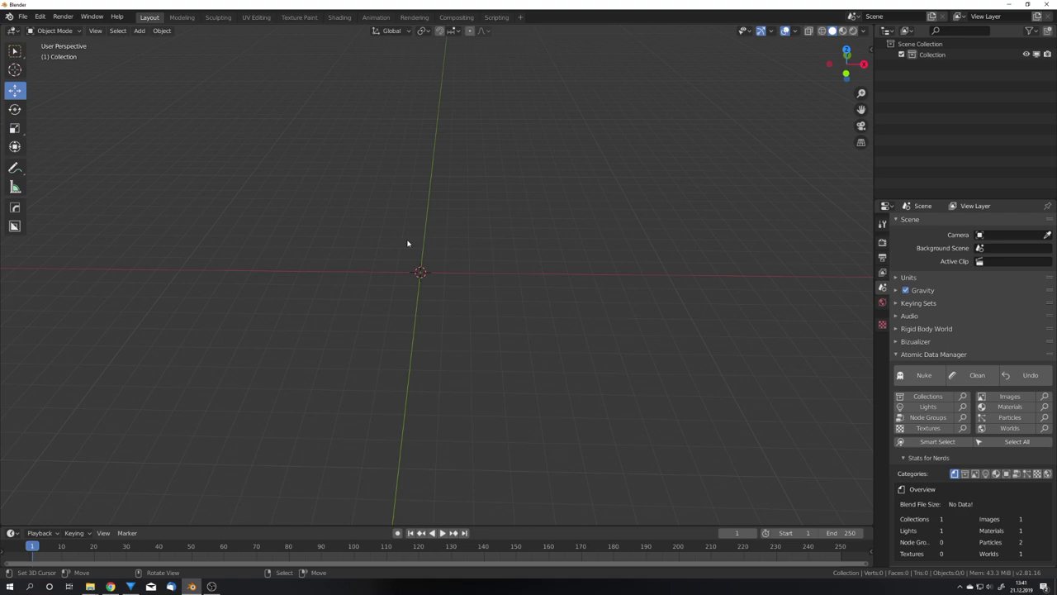
Add a Diamond Torus design shape, inspect its surface, and delete it.
{"action": "middle_click_drag", "start_coordinate": [407, 243], "coordinate": [444, 283]}
{"action": "key", "text": "shift+a"}
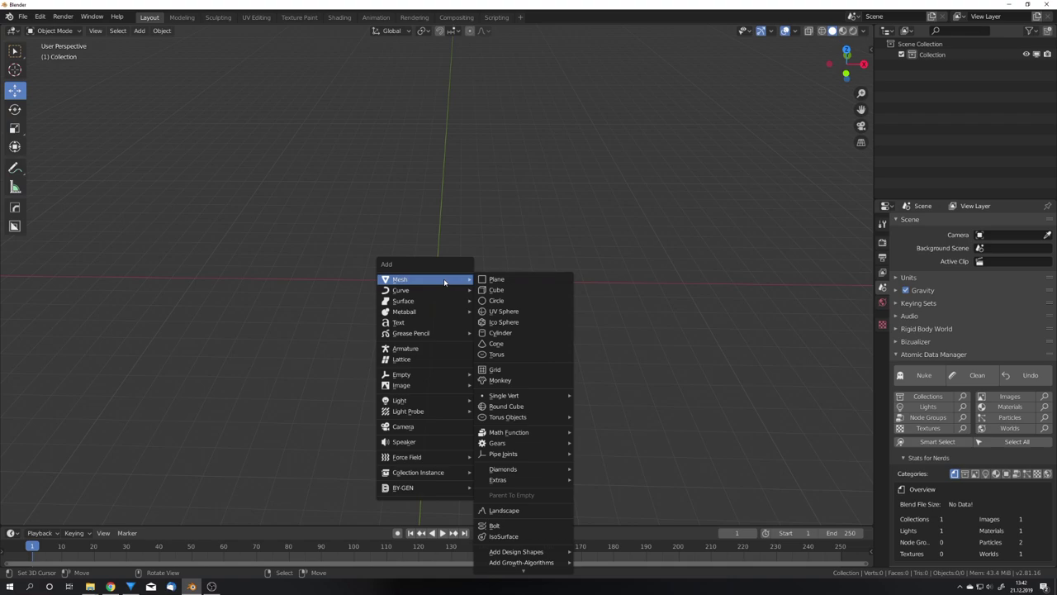
{"action": "mouse_move", "coordinate": [524, 558]}
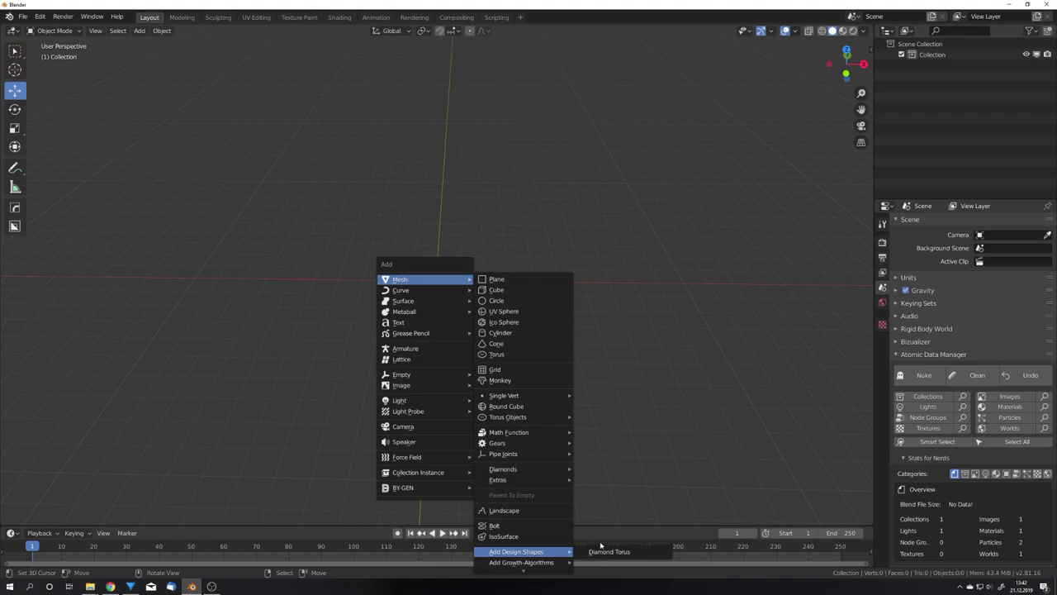
{"action": "left_click", "coordinate": [628, 552]}
{"action": "scroll", "coordinate": [519, 376], "scroll_direction": "up", "scroll_amount": 6}
{"action": "mouse_move", "coordinate": [488, 380]}
{"action": "middle_mouse_down"}
{"action": "mouse_move", "coordinate": [519, 376]}
{"action": "mouse_move", "coordinate": [500, 357]}
{"action": "mouse_move", "coordinate": [501, 406]}
{"action": "mouse_move", "coordinate": [475, 395]}
{"action": "middle_mouse_up"}
{"action": "scroll", "coordinate": [513, 388], "scroll_direction": "up", "scroll_amount": 4}
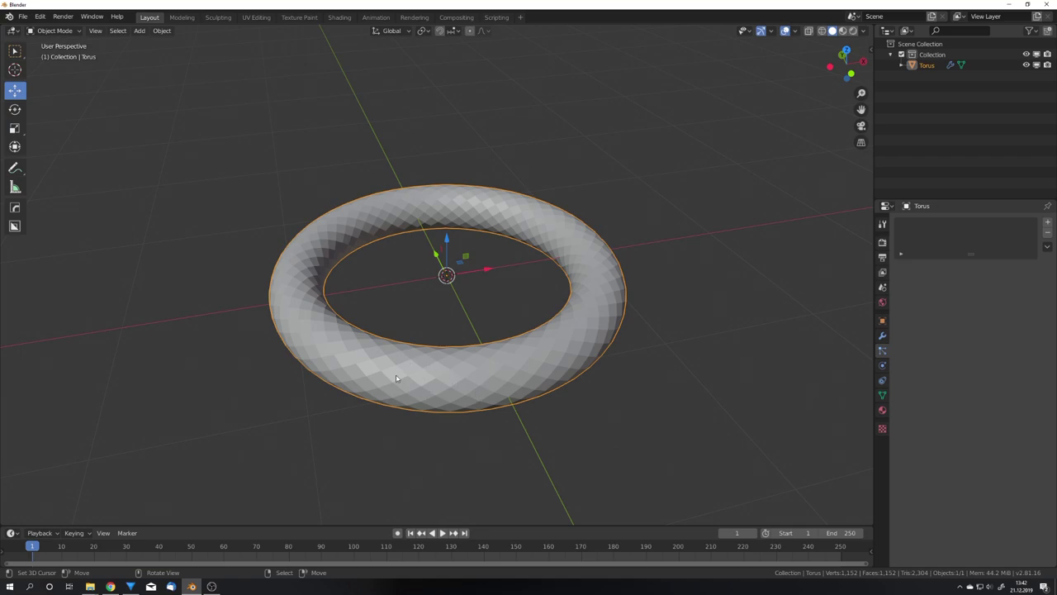
{"action": "key", "text": "Delete"}
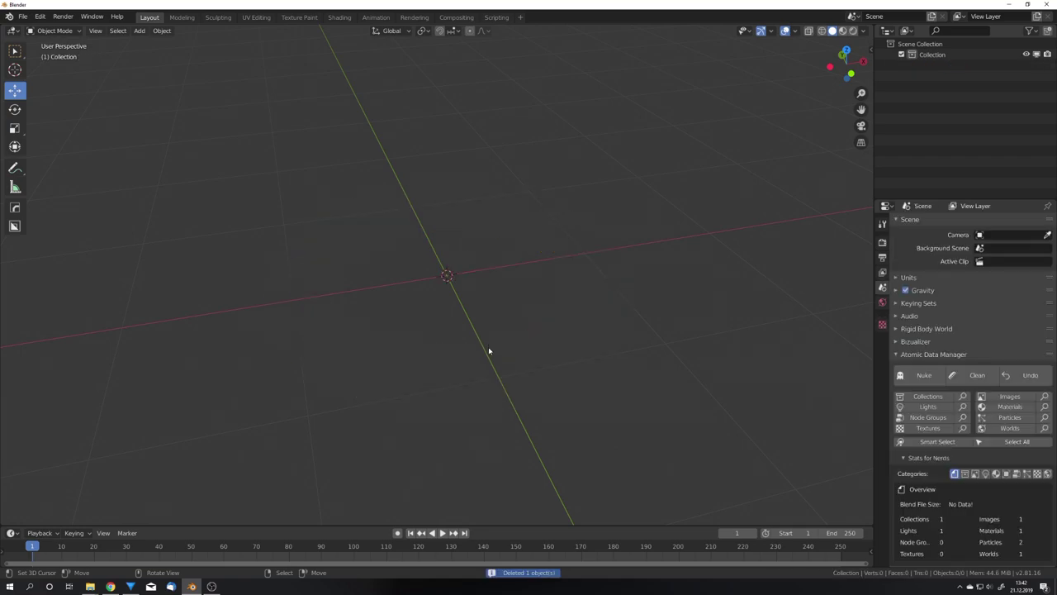
Add a Crystal mesh from the growth algorithms and inspect it from several sides.
{"action": "key", "text": "shift+a"}
{"action": "mouse_move", "coordinate": [496, 363]}
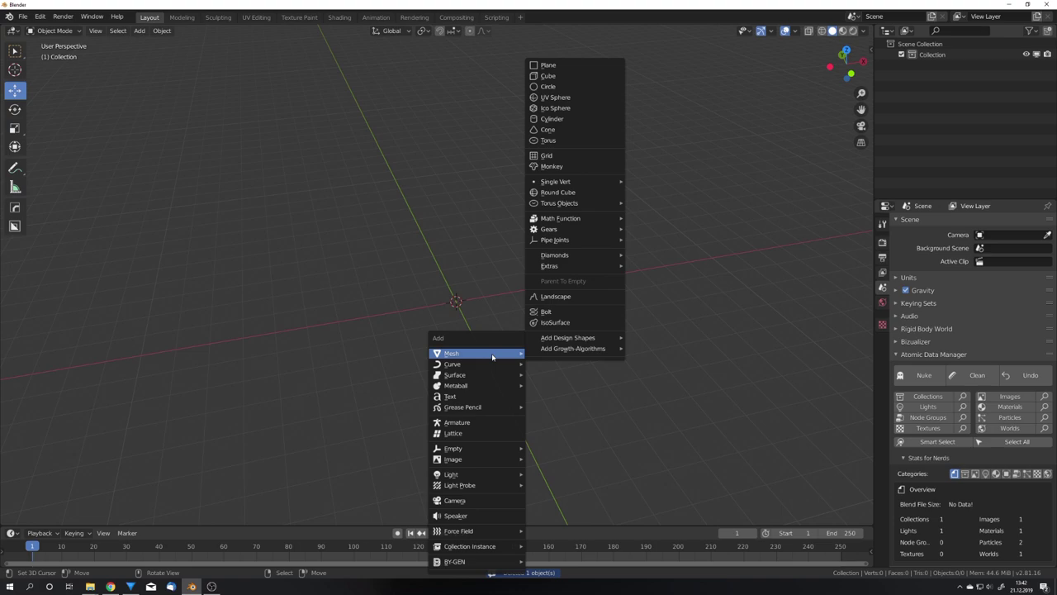
{"action": "mouse_move", "coordinate": [570, 351]}
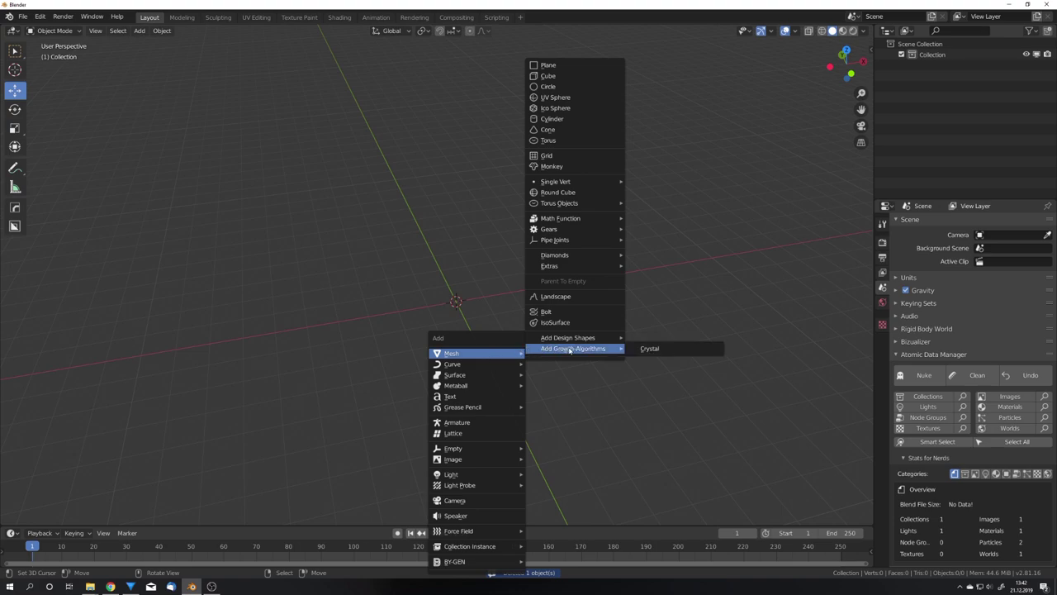
{"action": "left_click", "coordinate": [650, 348]}
{"action": "middle_click_drag", "start_coordinate": [655, 347], "coordinate": [531, 333]}
{"action": "scroll", "coordinate": [531, 334], "scroll_direction": "up", "scroll_amount": 5}
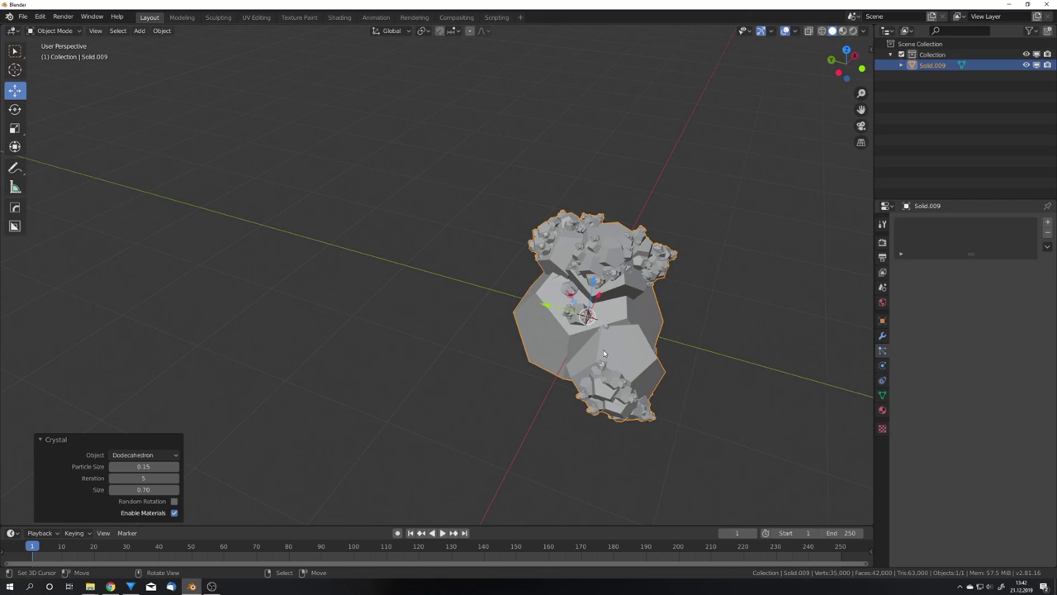
{"action": "middle_click_drag", "start_coordinate": [603, 353], "coordinate": [576, 380], "text": "shift"}
{"action": "scroll", "coordinate": [504, 354], "scroll_direction": "up", "scroll_amount": 3}
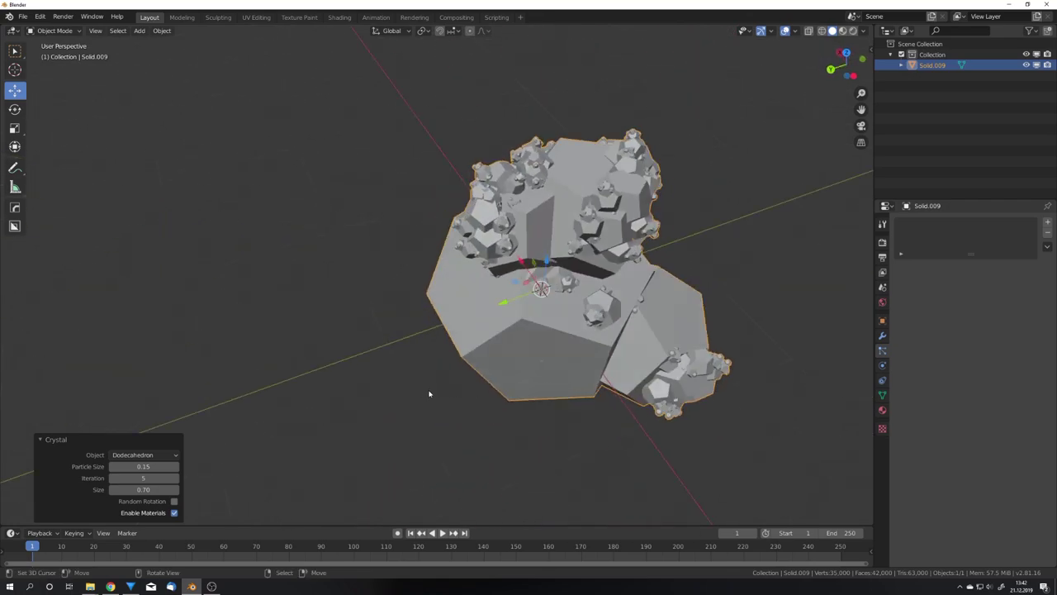
{"action": "middle_click_drag", "start_coordinate": [428, 393], "coordinate": [248, 429]}
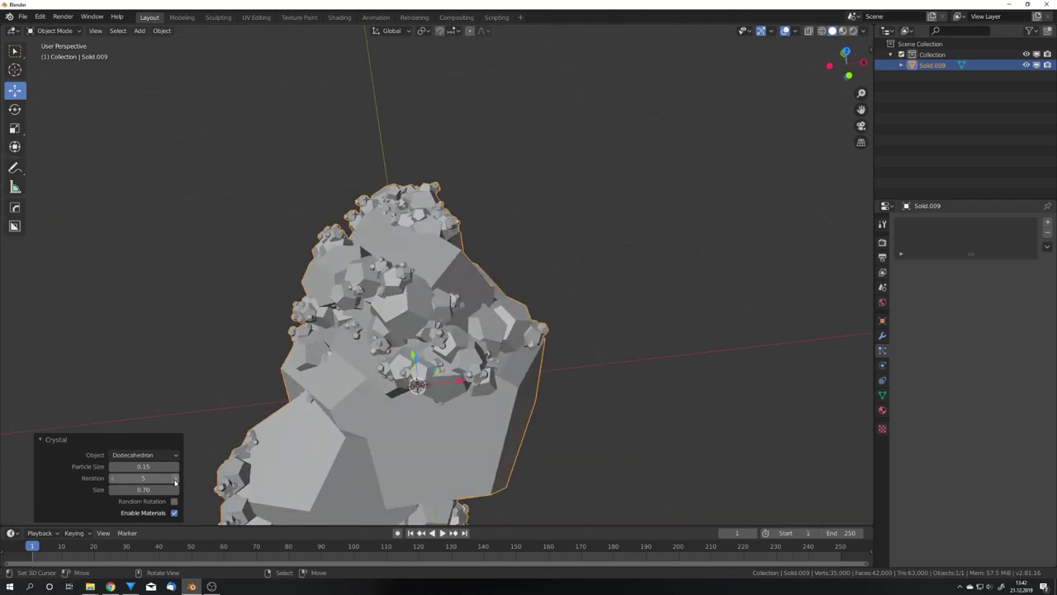
Try raising the crystal's iterations to 7 and undo the iteration changes.
{"action": "left_click", "coordinate": [176, 480]}
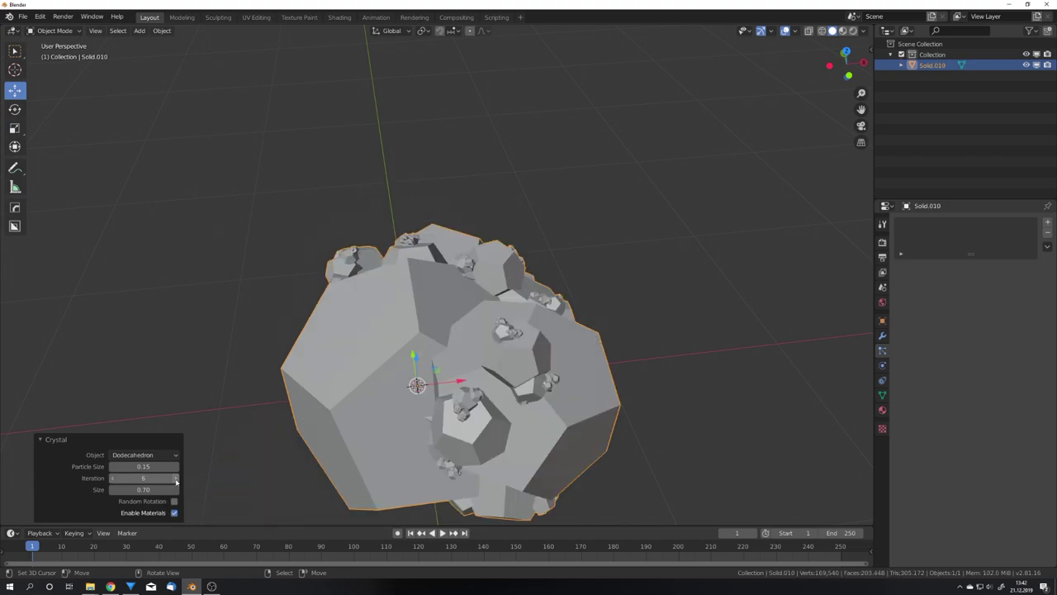
{"action": "left_click", "coordinate": [176, 479]}
{"action": "middle_click_drag", "start_coordinate": [355, 389], "coordinate": [424, 353]}
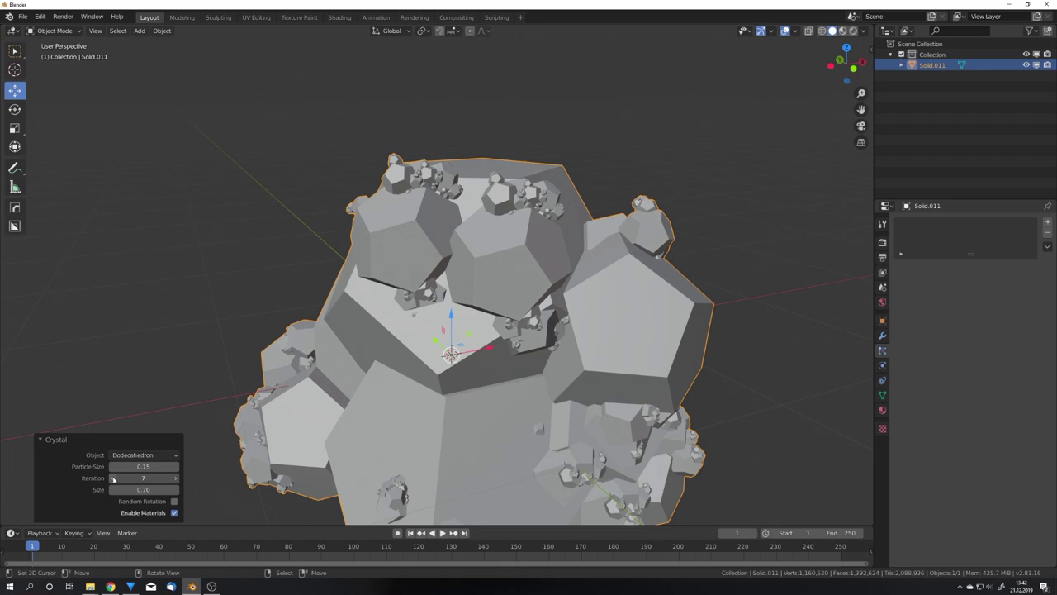
{"action": "key", "text": "ctrl+z"}
{"action": "key", "text": "ctrl+z"}
Change the crystal's base object to Cube.
{"action": "left_click", "coordinate": [154, 455]}
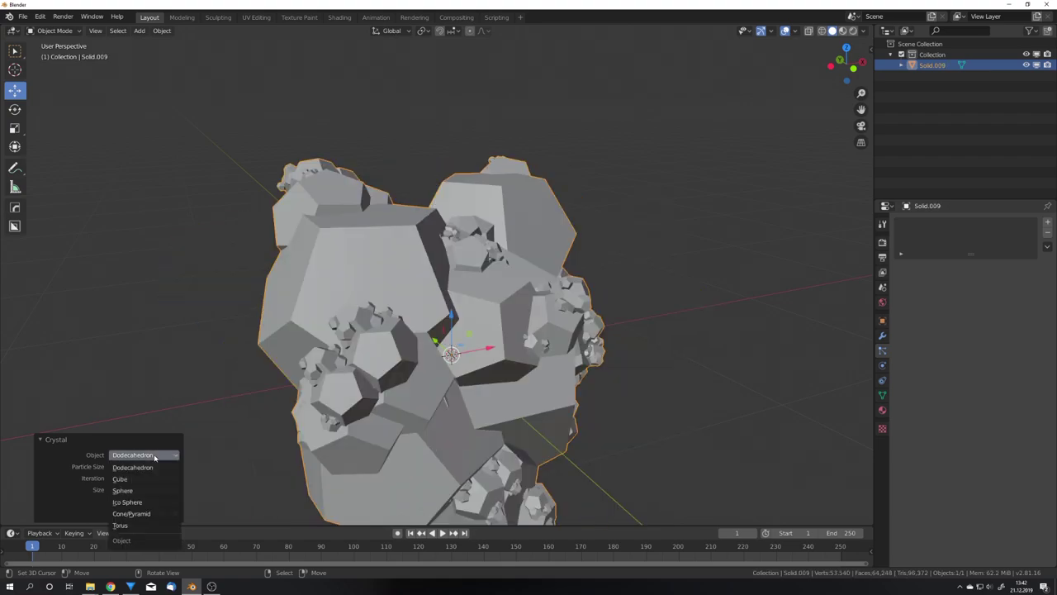
{"action": "scroll", "coordinate": [385, 400], "scroll_direction": "down", "scroll_amount": 5}
{"action": "middle_click_drag", "start_coordinate": [424, 399], "coordinate": [572, 329]}
{"action": "scroll", "coordinate": [550, 410], "scroll_direction": "up", "scroll_amount": 3}
{"action": "scroll", "coordinate": [554, 419], "scroll_direction": "down", "scroll_amount": 5}
{"action": "scroll", "coordinate": [508, 394], "scroll_direction": "up", "scroll_amount": 5}
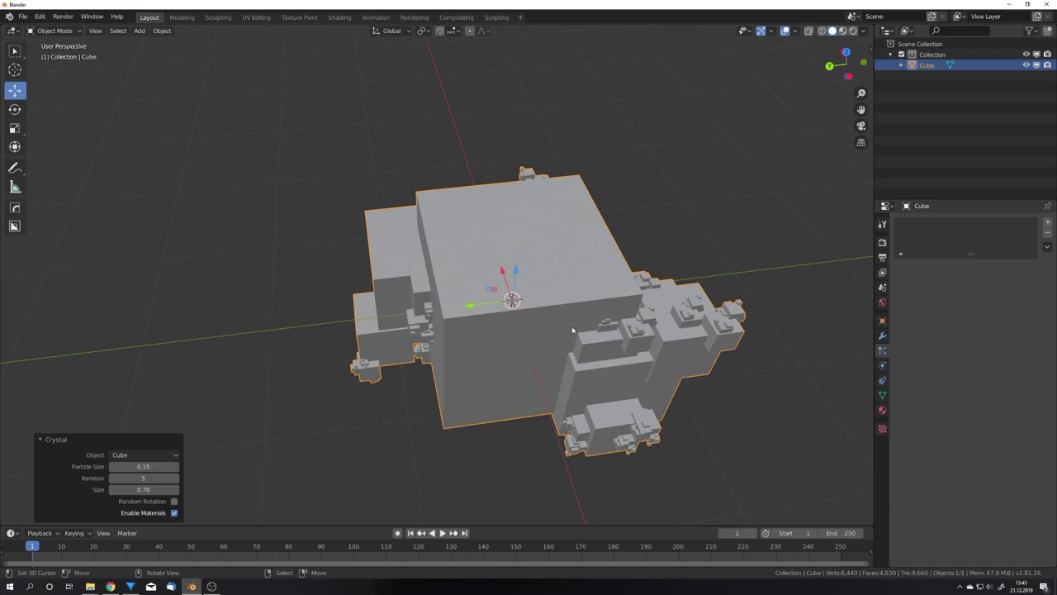
Enable Random Rotation for the crystal.
{"action": "left_click", "coordinate": [175, 502]}
{"action": "middle_click_drag", "start_coordinate": [311, 402], "coordinate": [389, 385]}
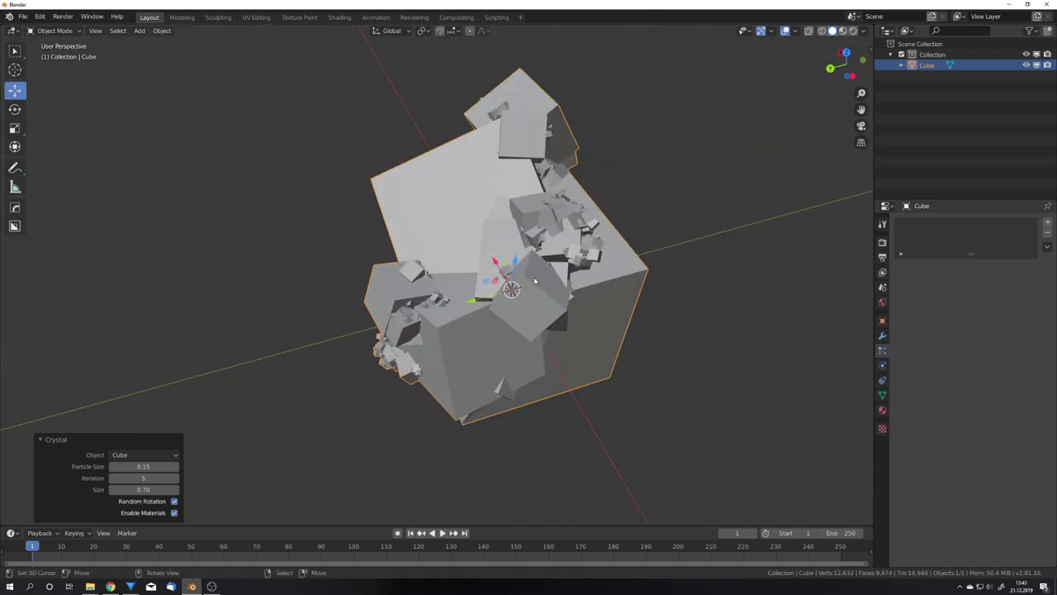
Change the crystal's base object to Torus and examine the interlinked rings up close.
{"action": "left_click", "coordinate": [142, 454]}
{"action": "left_click", "coordinate": [140, 526]}
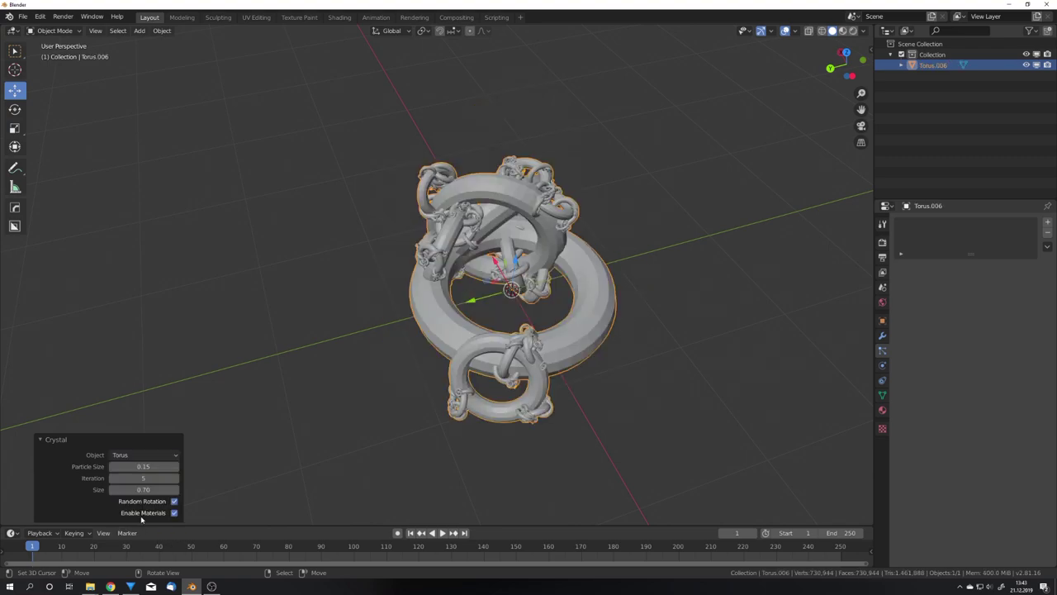
{"action": "middle_click_drag", "start_coordinate": [330, 376], "coordinate": [374, 363]}
{"action": "scroll", "coordinate": [374, 362], "scroll_direction": "up", "scroll_amount": 5}
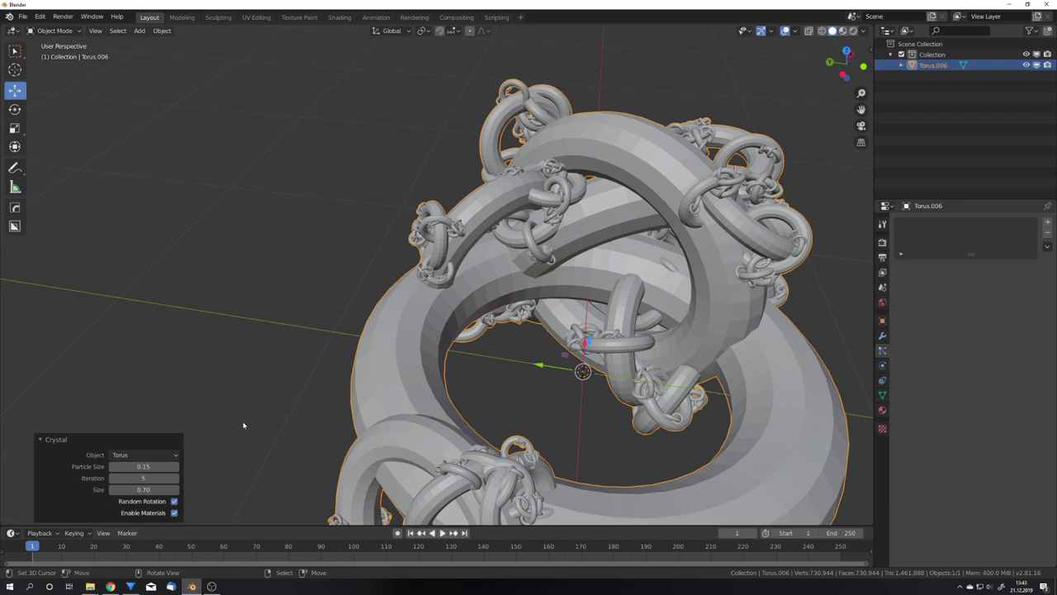
Set the crystal's base object to Dodecahedron.
{"action": "left_click", "coordinate": [161, 455]}
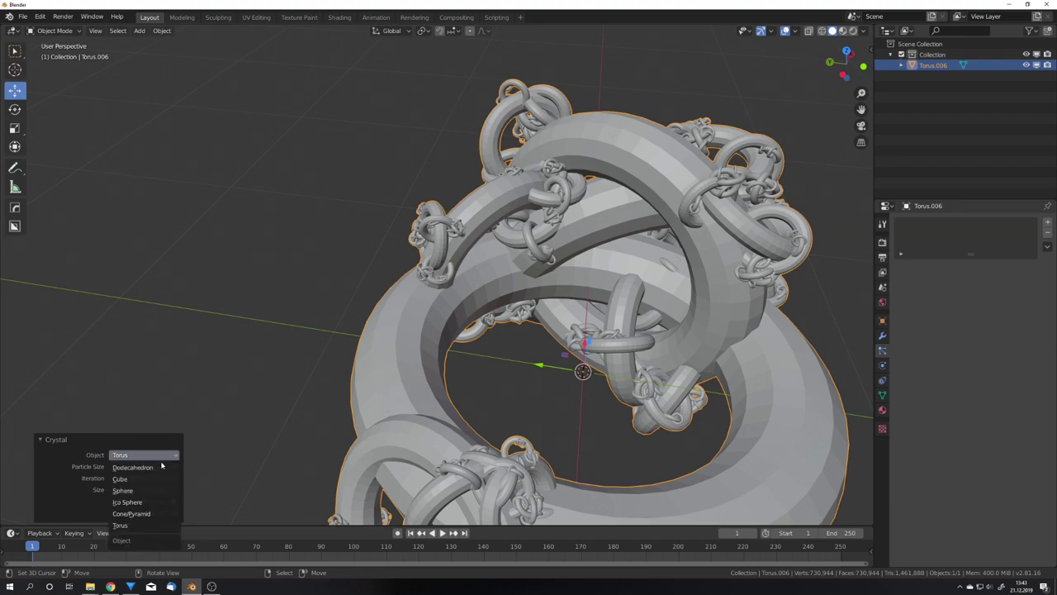
{"action": "left_click", "coordinate": [140, 467]}
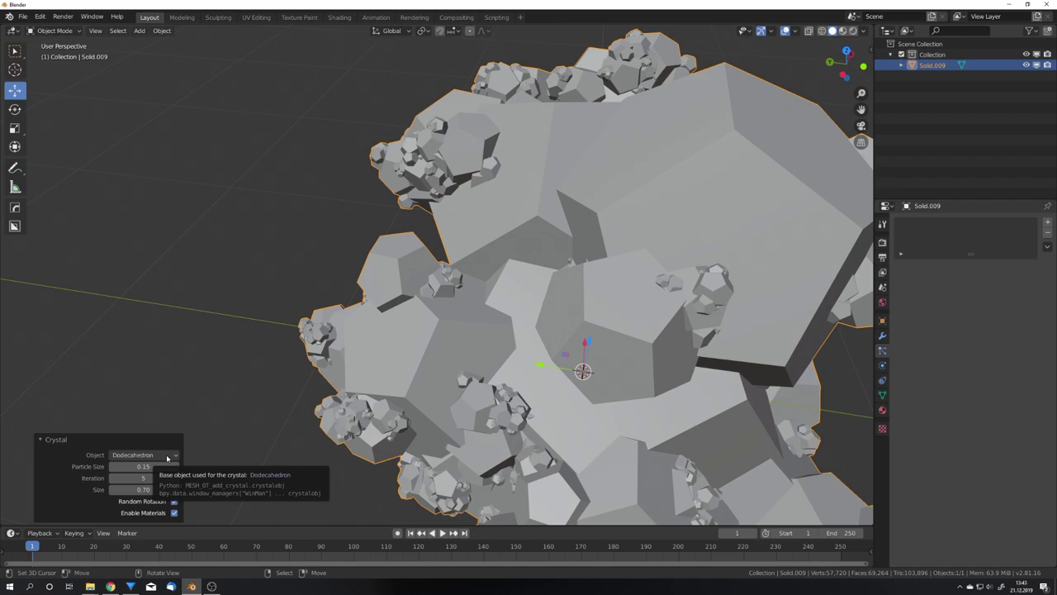
{"action": "scroll", "coordinate": [437, 277], "scroll_direction": "down", "scroll_amount": 6}
{"action": "middle_click_drag", "start_coordinate": [495, 306], "coordinate": [438, 285]}
Show the crystal's full material list, select MaterialForCrystal2 and switch the viewport to Material Preview shading.
{"action": "left_click", "coordinate": [882, 410]}
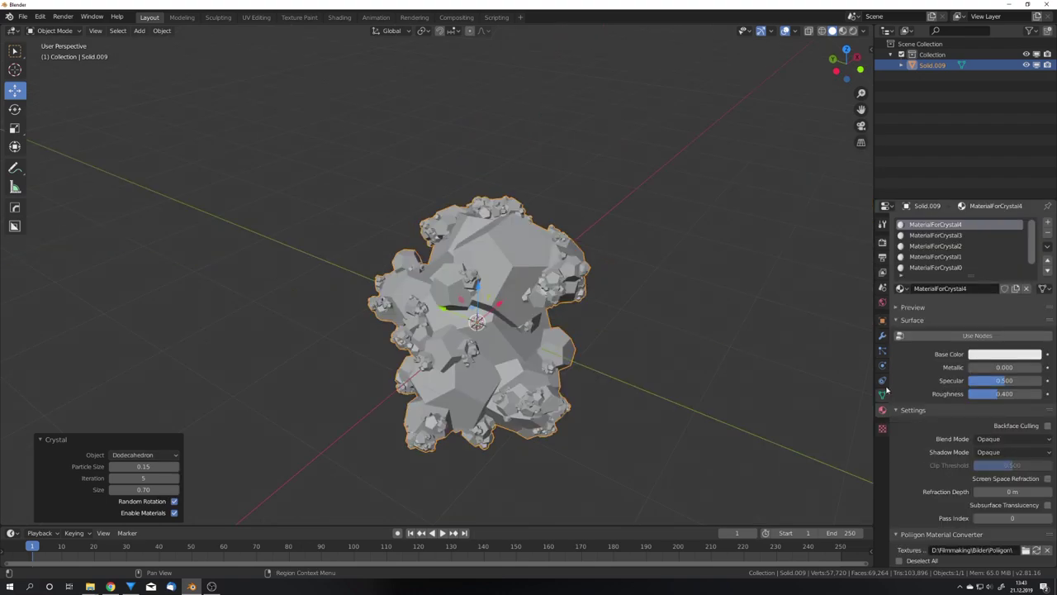
{"action": "left_click_drag", "start_coordinate": [970, 276], "coordinate": [971, 313]}
{"action": "left_click", "coordinate": [934, 278]}
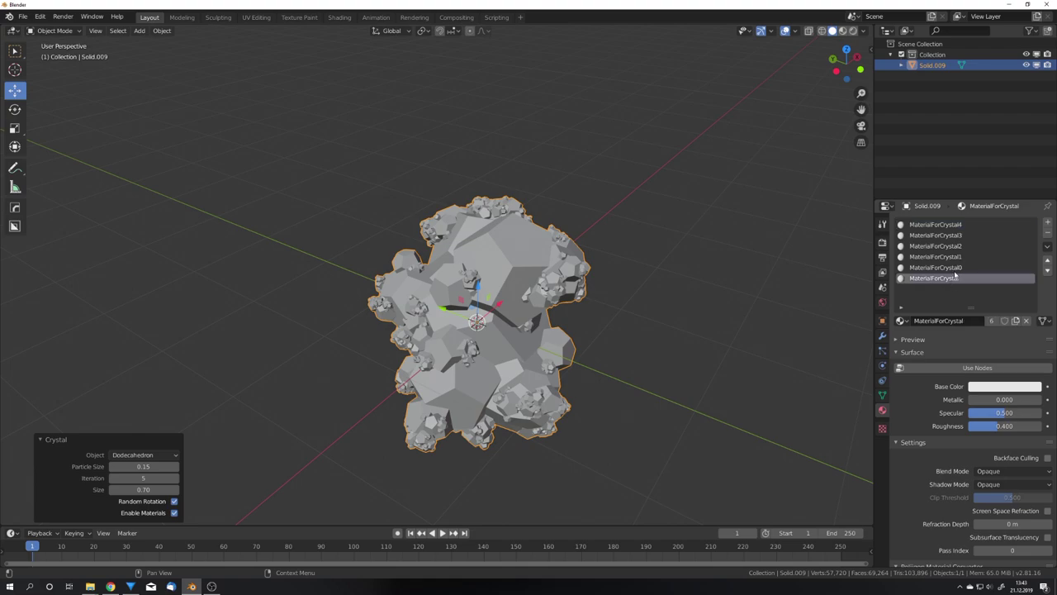
{"action": "left_click", "coordinate": [936, 246]}
{"action": "key", "text": "z"}
{"action": "left_click", "coordinate": [559, 327]}
{"action": "scroll", "coordinate": [569, 330], "scroll_direction": "up", "scroll_amount": 5}
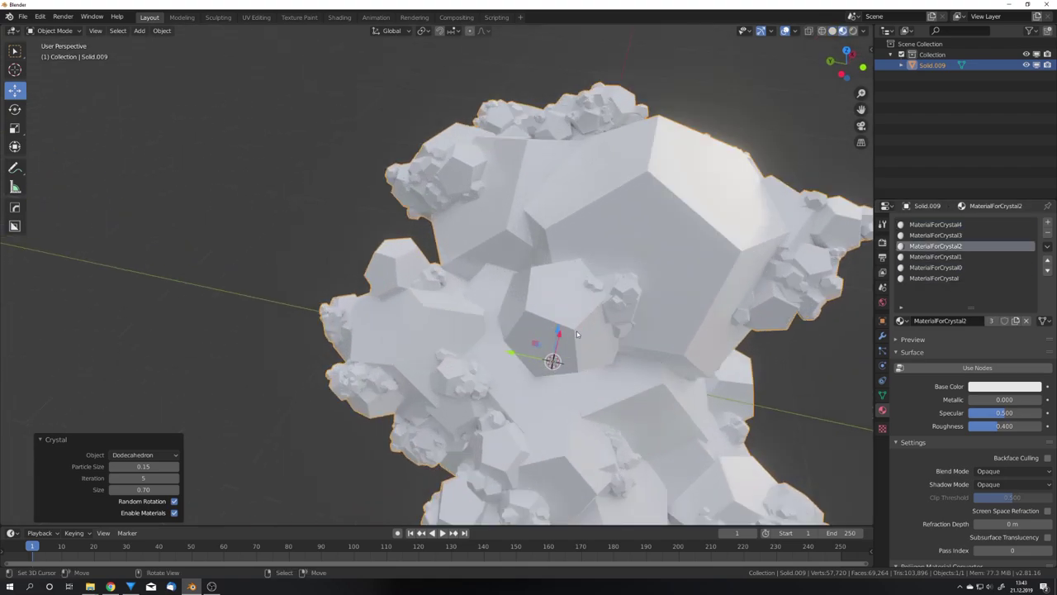
Set the base color of MaterialForCrystal2 to a bright cyan blue.
{"action": "left_click", "coordinate": [1004, 386]}
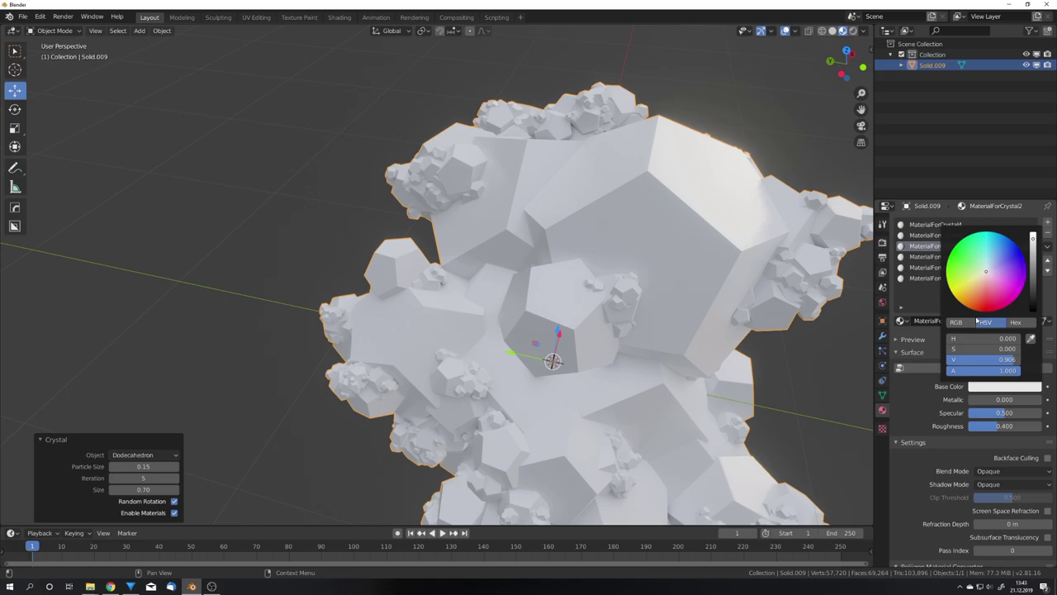
{"action": "left_click", "coordinate": [994, 236]}
{"action": "scroll", "coordinate": [608, 331], "scroll_direction": "down", "scroll_amount": 6}
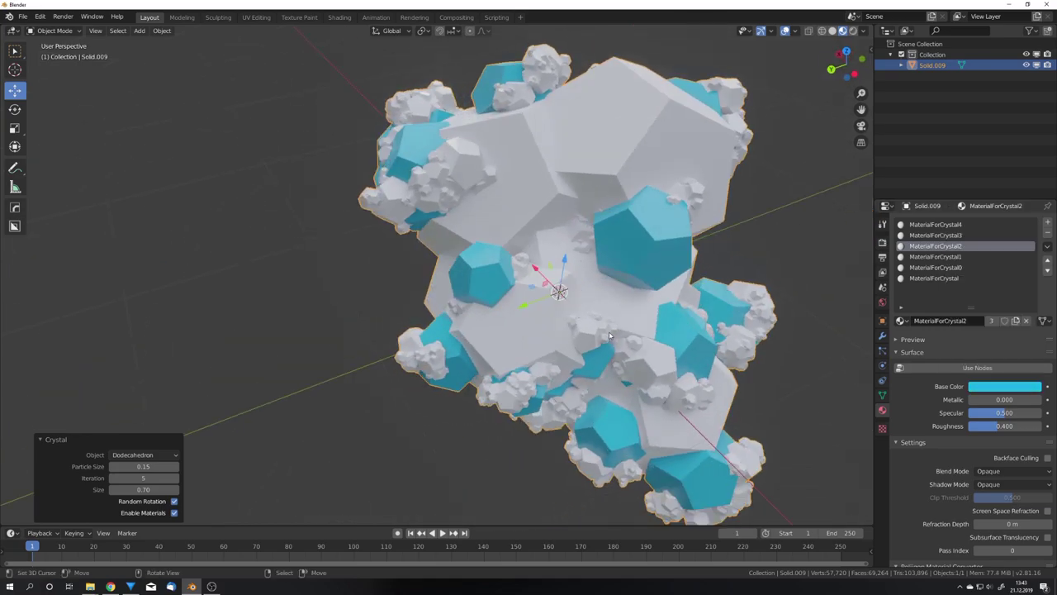
{"action": "middle_click_drag", "start_coordinate": [543, 327], "coordinate": [533, 342]}
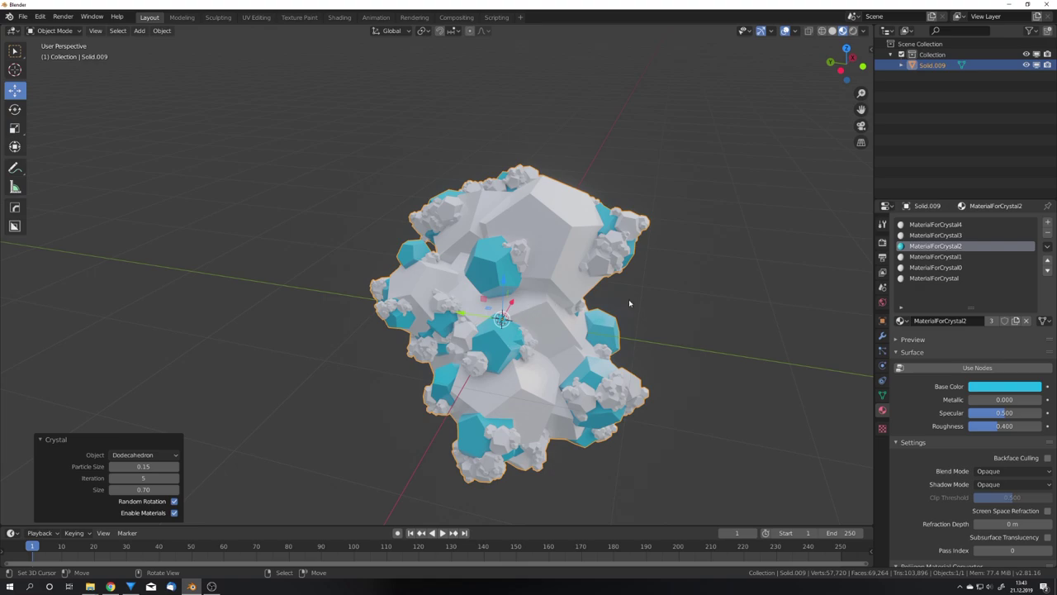
{"action": "middle_click_drag", "start_coordinate": [630, 303], "coordinate": [516, 351]}
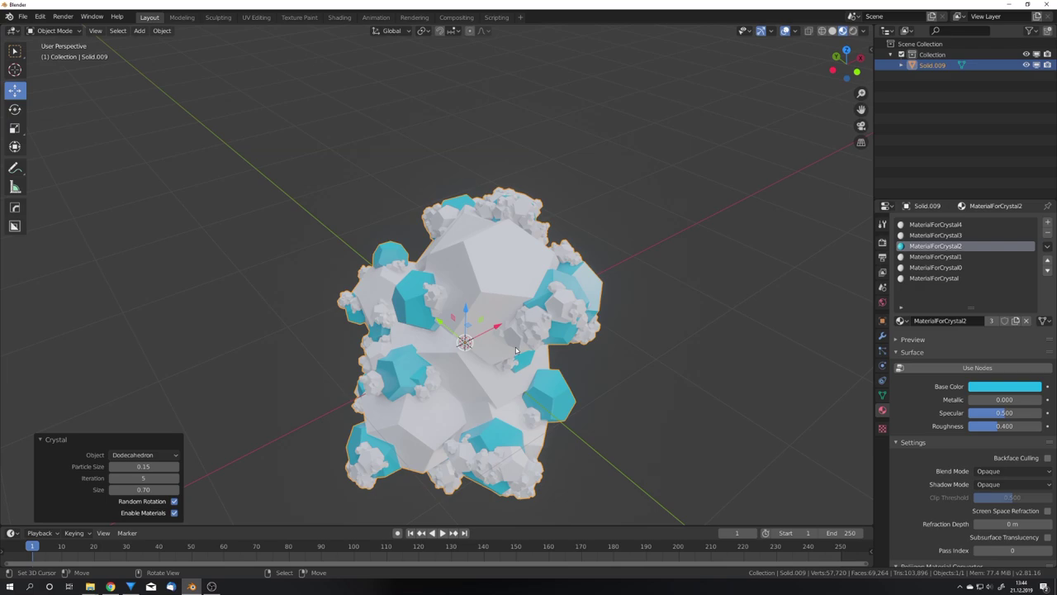
Delete the colored crystal and add a fresh Crystal mesh from the growth algorithms.
{"action": "key", "text": "x"}
{"action": "left_click", "coordinate": [516, 351]}
{"action": "key", "text": "shift+a"}
{"action": "mouse_move", "coordinate": [578, 345]}
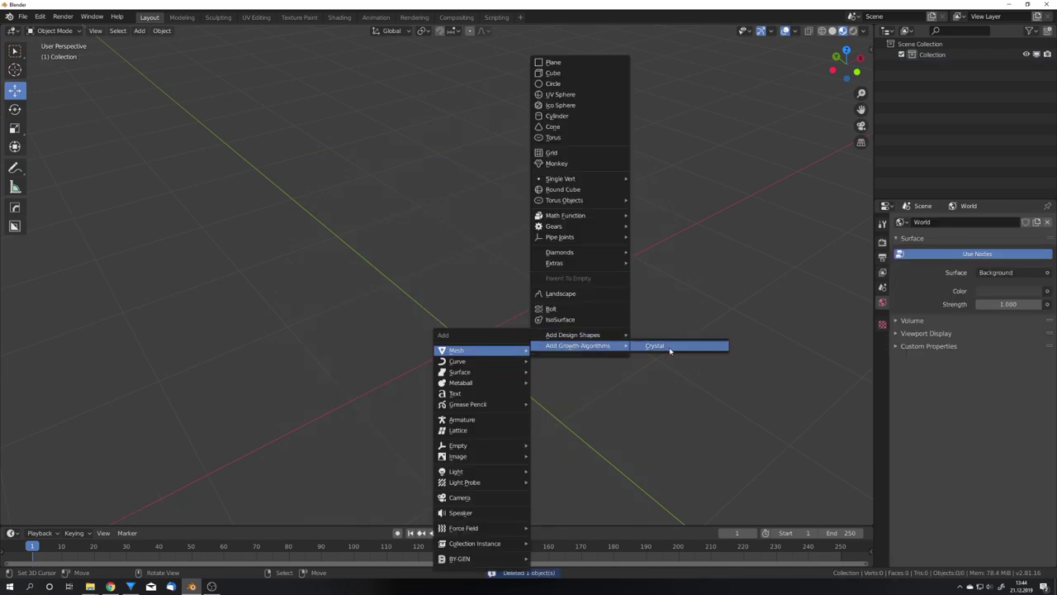
{"action": "left_click", "coordinate": [670, 347]}
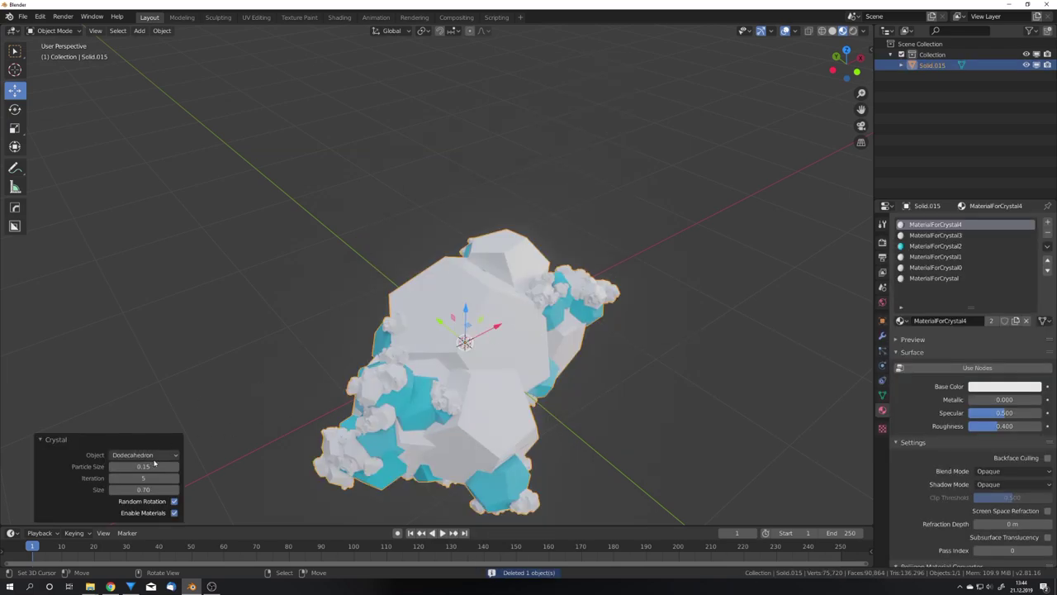
Disable the crystal's materials and set its base object to Sphere.
{"action": "left_click", "coordinate": [174, 513]}
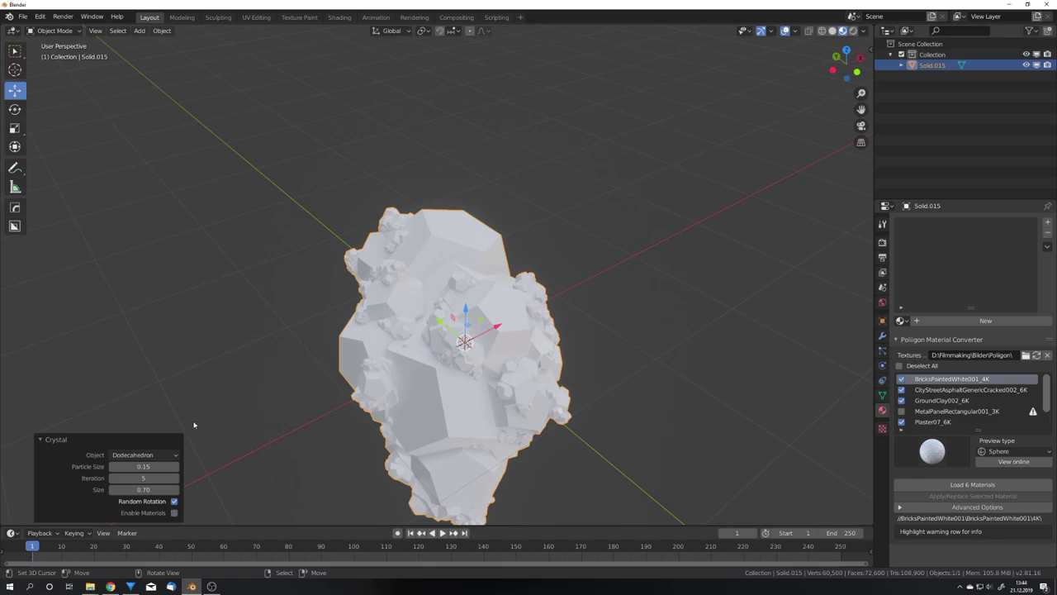
{"action": "left_click", "coordinate": [144, 455]}
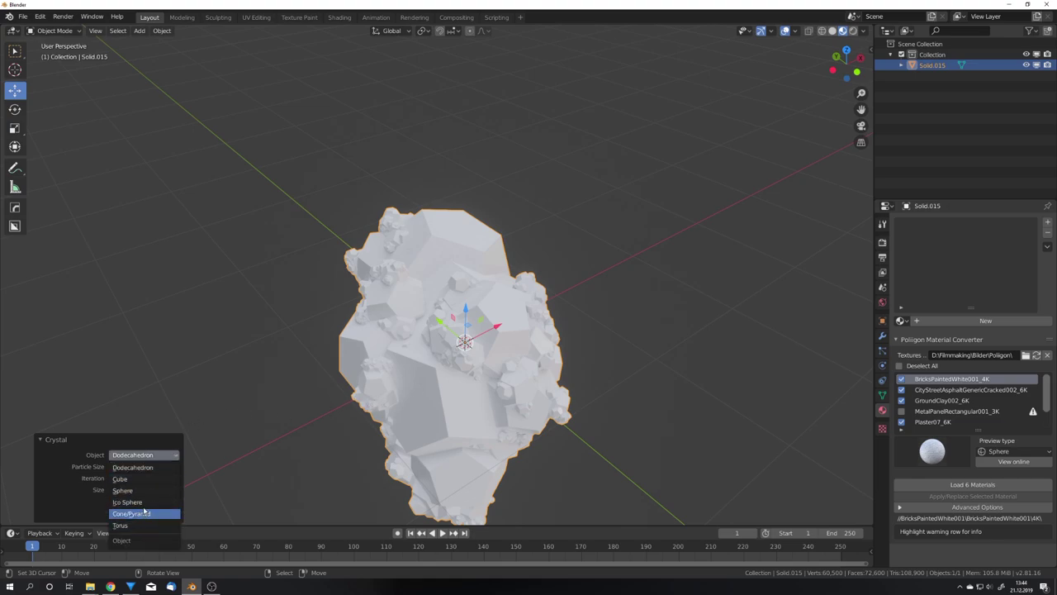
{"action": "left_click", "coordinate": [139, 491]}
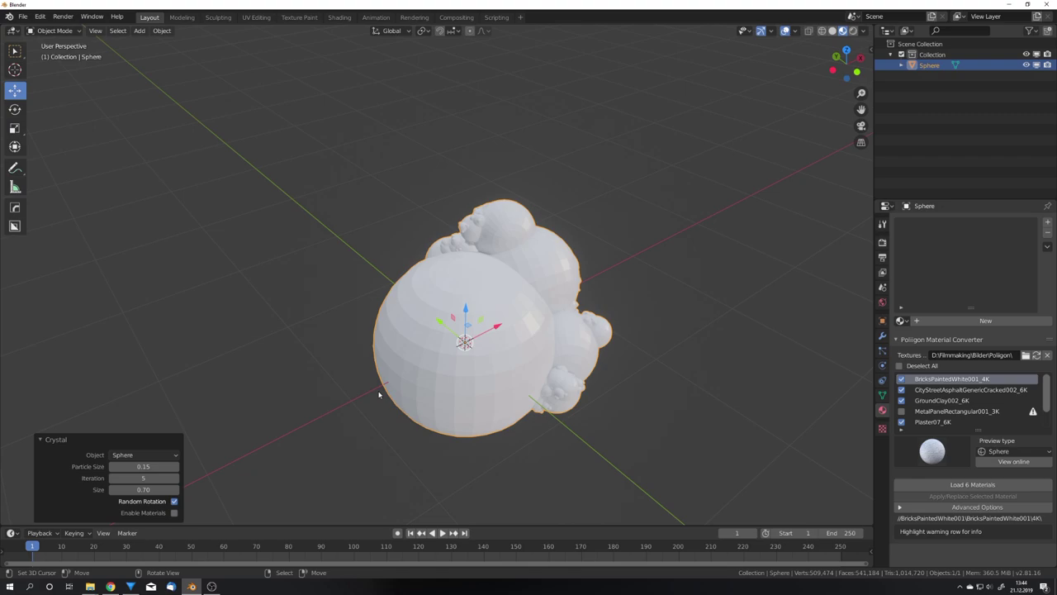
Switch the viewport to Solid shading and inspect the sphere cluster from several angles.
{"action": "mouse_move", "coordinate": [458, 394]}
{"action": "middle_mouse_down"}
{"action": "mouse_move", "coordinate": [361, 404]}
{"action": "mouse_move", "coordinate": [443, 369]}
{"action": "middle_mouse_up"}
{"action": "scroll", "coordinate": [362, 403], "scroll_direction": "up", "scroll_amount": 5}
{"action": "key", "text": "z"}
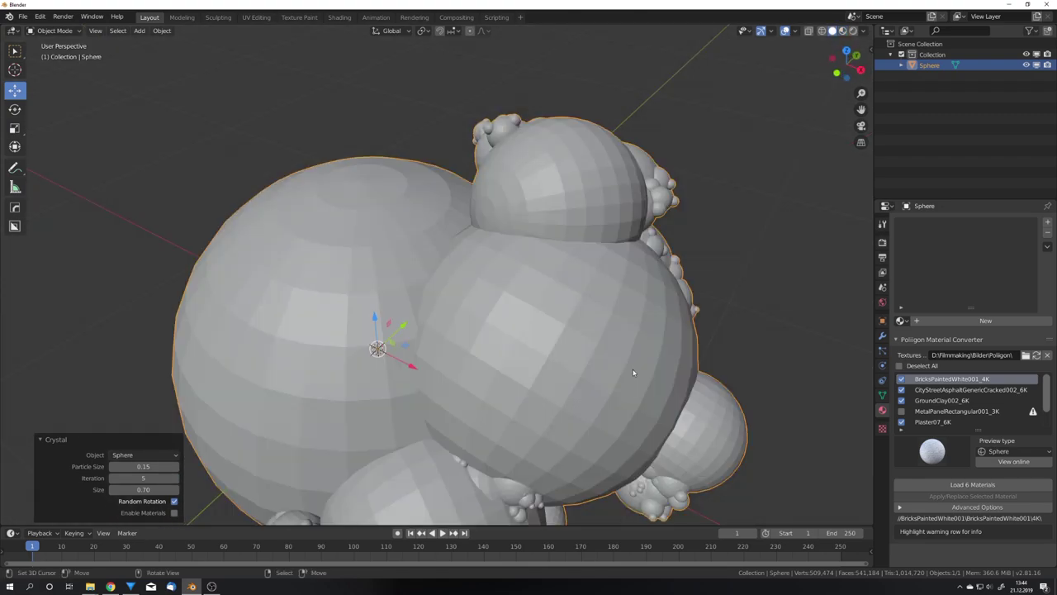
{"action": "middle_click_drag", "start_coordinate": [633, 372], "coordinate": [492, 373]}
{"action": "scroll", "coordinate": [529, 372], "scroll_direction": "down", "scroll_amount": 5}
{"action": "scroll", "coordinate": [492, 372], "scroll_direction": "up", "scroll_amount": 4}
Voxel-remesh the sphere cluster with a voxel size of 0.01 m.
{"action": "left_click", "coordinate": [882, 394]}
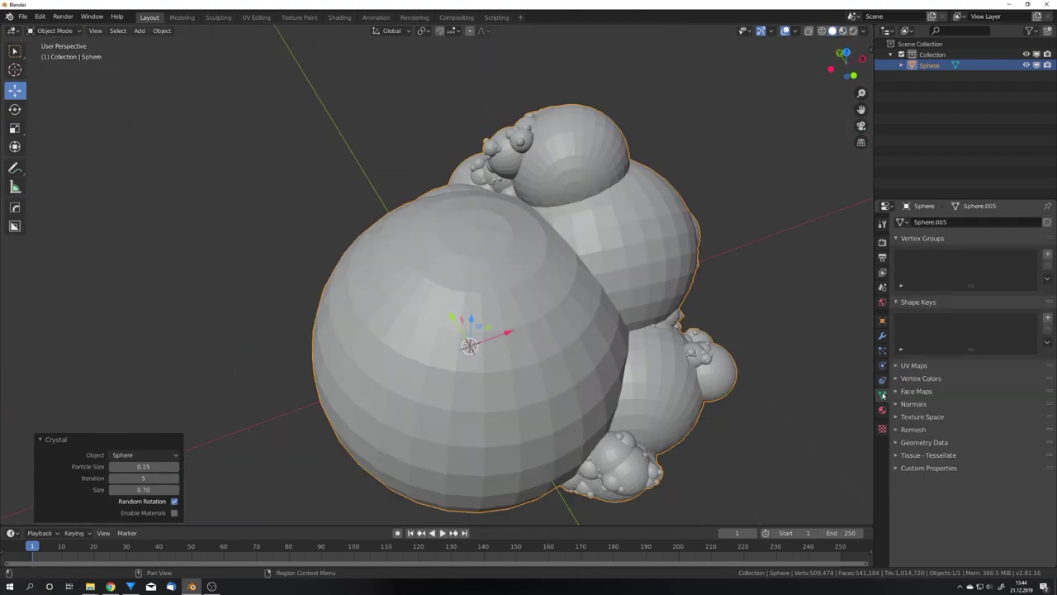
{"action": "middle_click_drag", "start_coordinate": [725, 318], "coordinate": [649, 315]}
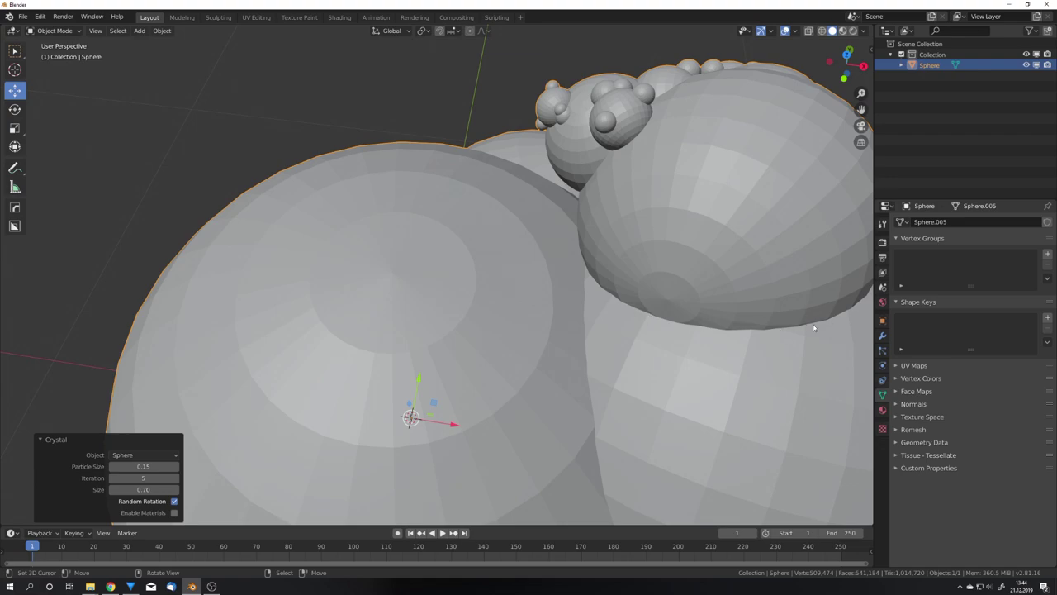
{"action": "scroll", "coordinate": [810, 343], "scroll_direction": "down", "scroll_amount": 6}
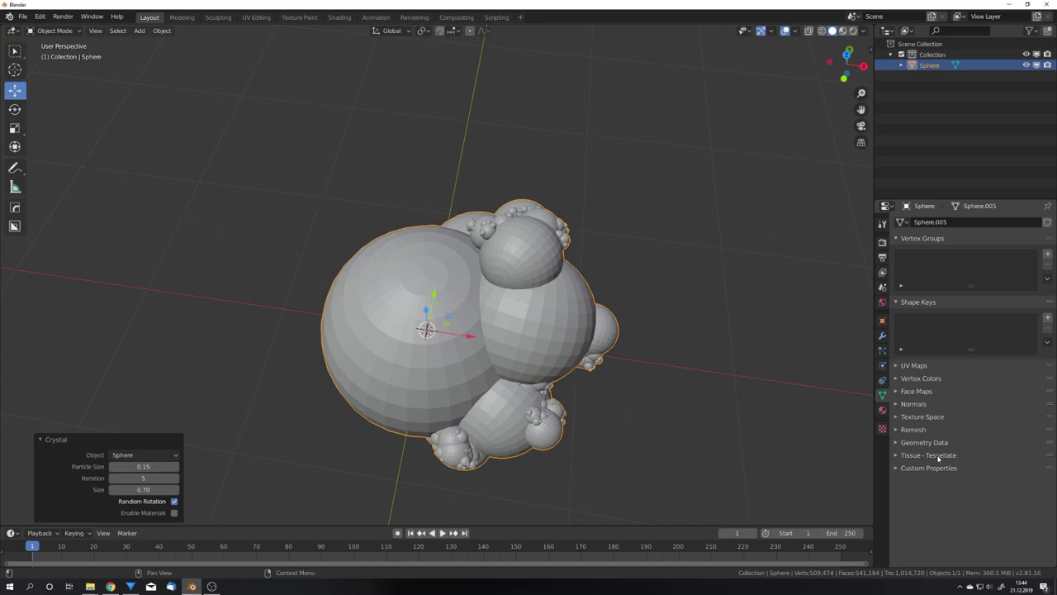
{"action": "left_click", "coordinate": [928, 431]}
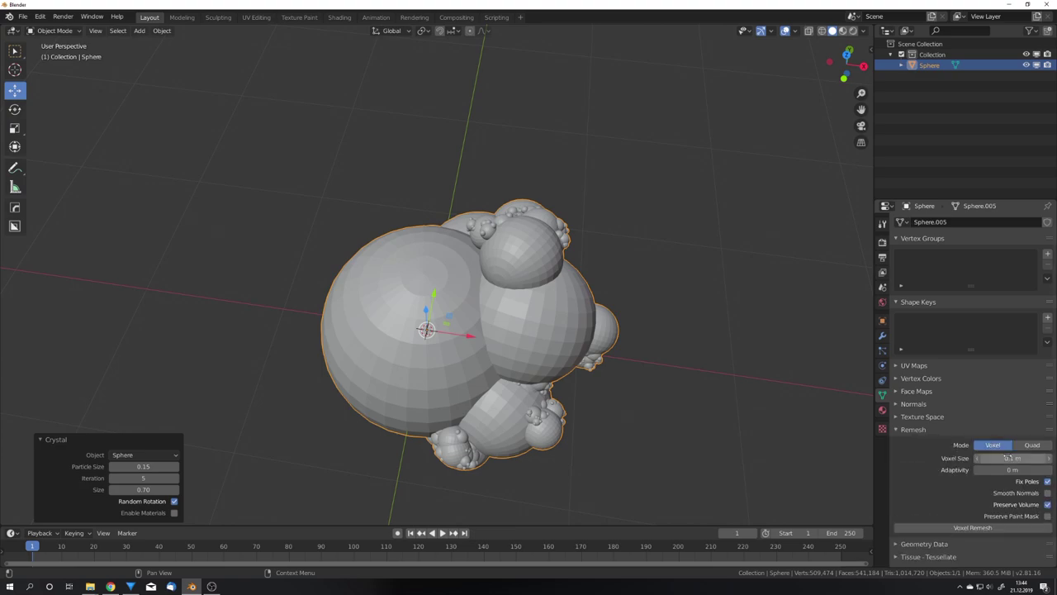
{"action": "left_click", "coordinate": [994, 457]}
{"action": "left_click", "coordinate": [983, 458]}
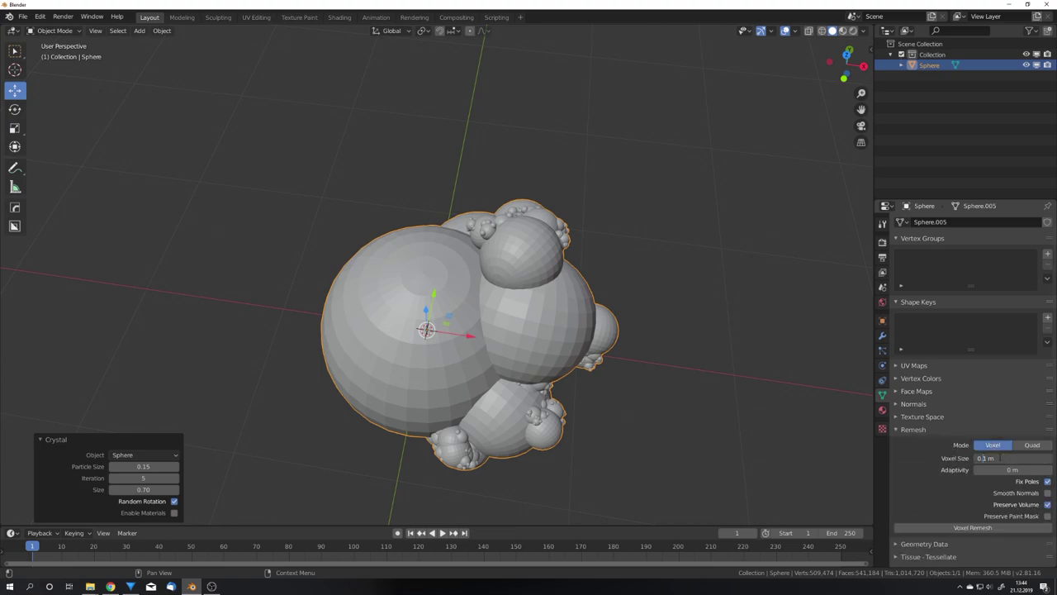
{"action": "type", "text": "0"}
{"action": "key", "text": "Return"}
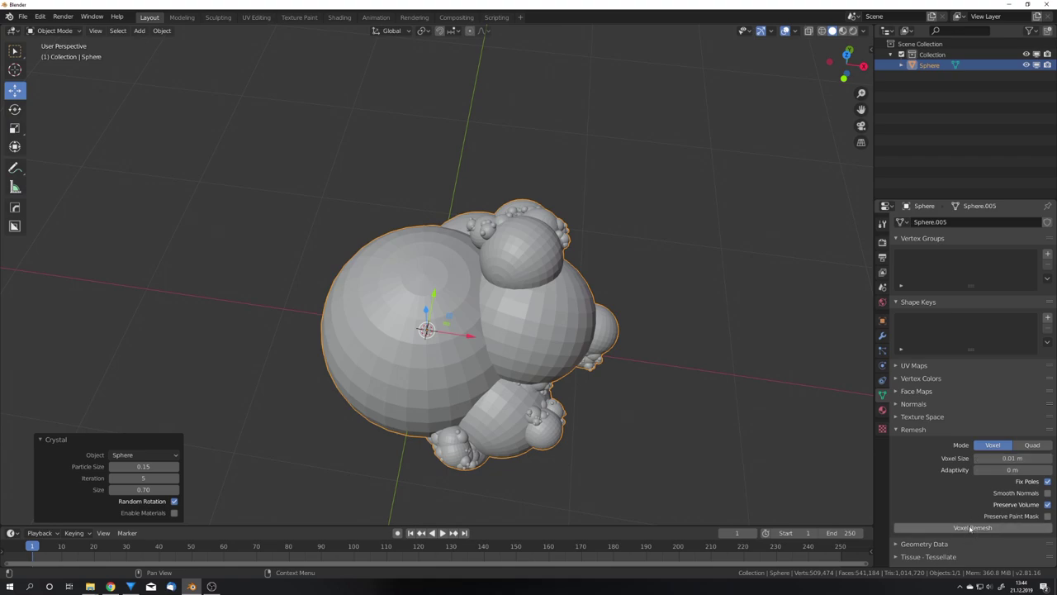
{"action": "left_click", "coordinate": [971, 528]}
{"action": "scroll", "coordinate": [486, 340], "scroll_direction": "up", "scroll_amount": 7}
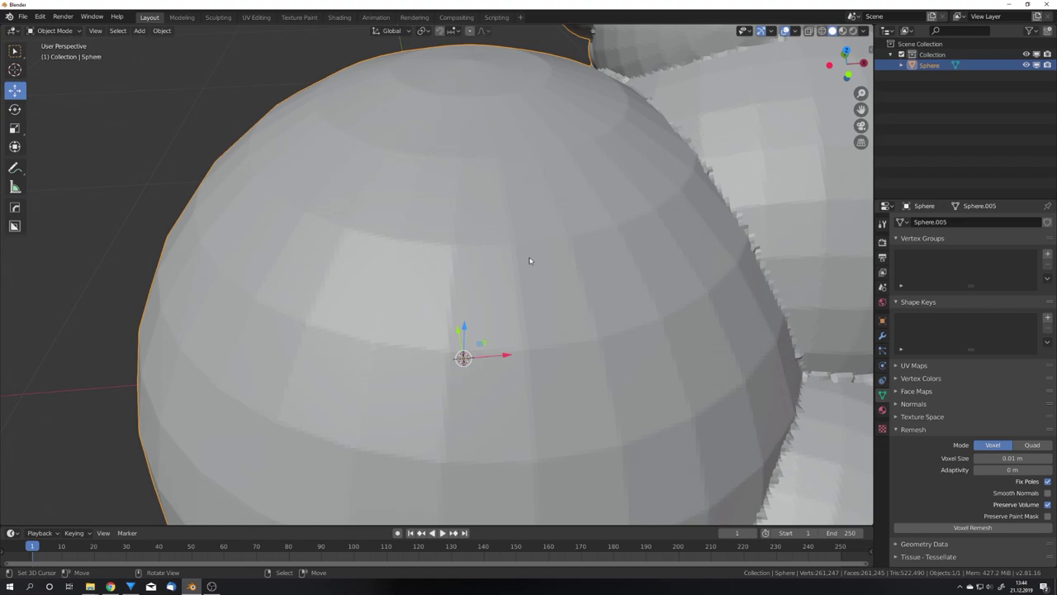
Switch the sphere cluster to Sculpt Mode and smooth its surface and the seams between the spheres with the Smooth brush.
{"action": "key", "text": "Home"}
{"action": "key", "text": "ctrl+Tab"}
{"action": "left_click", "coordinate": [522, 332]}
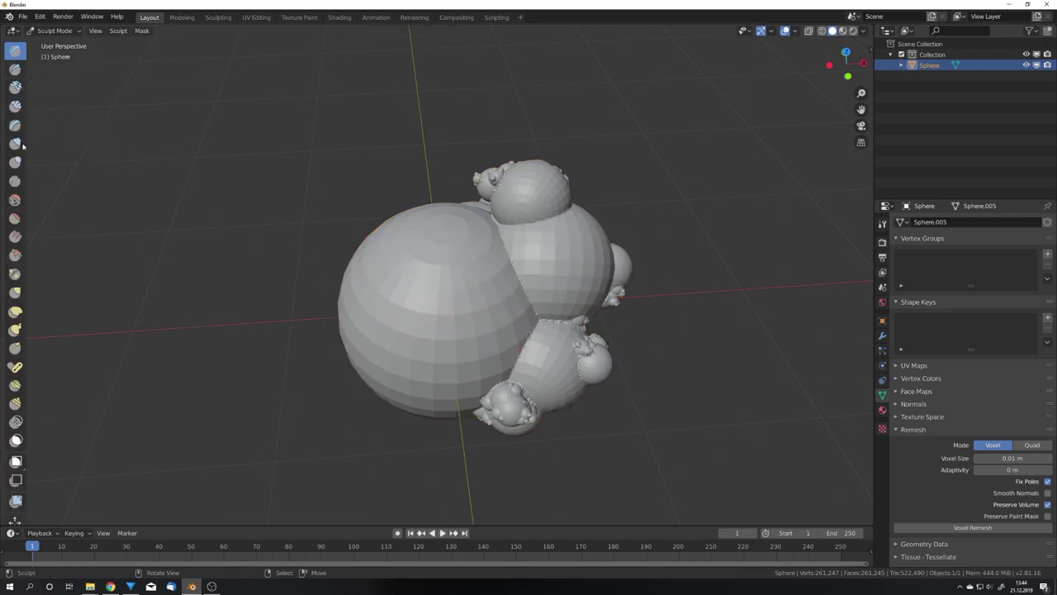
{"action": "left_click", "coordinate": [17, 201]}
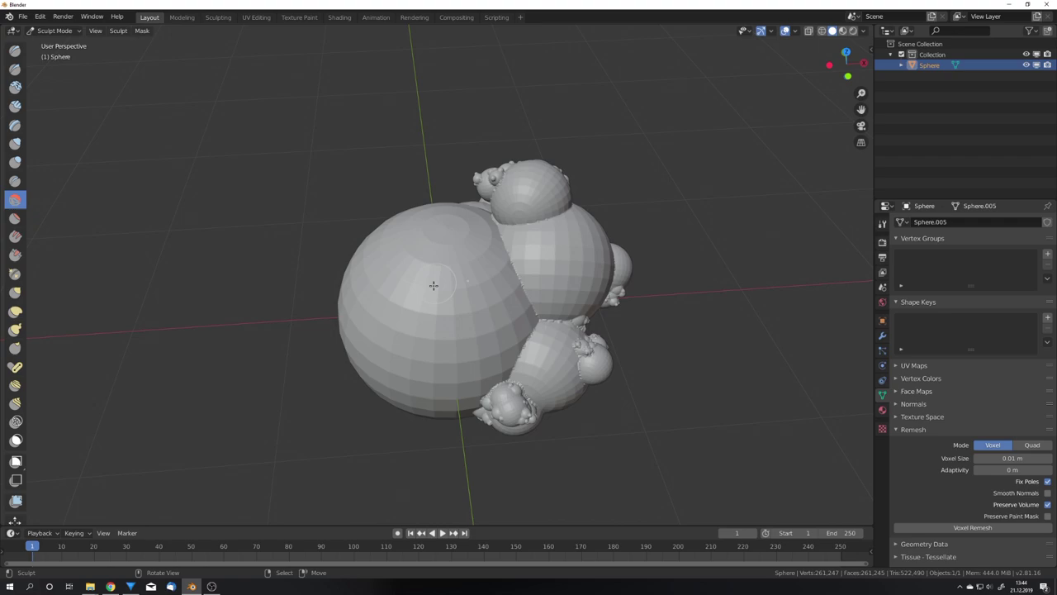
{"action": "middle_click_drag", "start_coordinate": [486, 308], "coordinate": [483, 298]}
{"action": "mouse_move", "coordinate": [483, 298]}
{"action": "left_mouse_down"}
{"action": "mouse_move", "coordinate": [401, 294]}
{"action": "mouse_move", "coordinate": [452, 376]}
{"action": "mouse_move", "coordinate": [403, 365]}
{"action": "mouse_move", "coordinate": [392, 315]}
{"action": "mouse_move", "coordinate": [482, 344]}
{"action": "left_mouse_up"}
{"action": "mouse_move", "coordinate": [481, 344]}
{"action": "middle_mouse_down"}
{"action": "mouse_move", "coordinate": [487, 328]}
{"action": "mouse_move", "coordinate": [374, 333]}
{"action": "mouse_move", "coordinate": [378, 307]}
{"action": "mouse_move", "coordinate": [318, 349]}
{"action": "mouse_move", "coordinate": [397, 368]}
{"action": "mouse_move", "coordinate": [437, 342]}
{"action": "mouse_move", "coordinate": [454, 368]}
{"action": "mouse_move", "coordinate": [405, 333]}
{"action": "mouse_move", "coordinate": [512, 341]}
{"action": "middle_mouse_up"}
{"action": "scroll", "coordinate": [373, 339], "scroll_direction": "up", "scroll_amount": 4}
{"action": "middle_click_drag", "start_coordinate": [373, 341], "coordinate": [475, 388]}
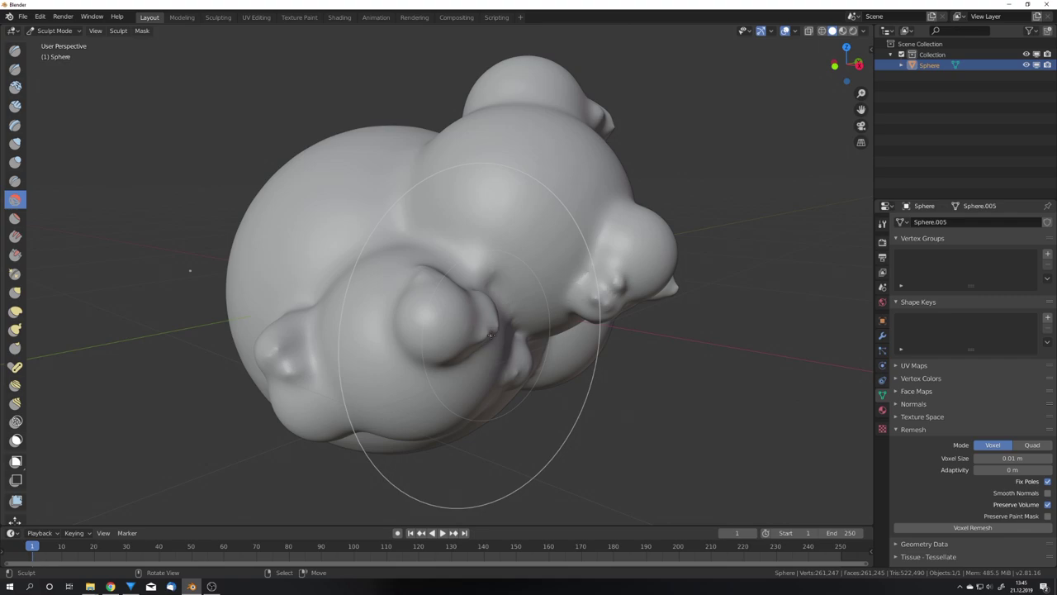
{"action": "middle_click_drag", "start_coordinate": [490, 334], "coordinate": [484, 354]}
{"action": "middle_click_drag", "start_coordinate": [490, 333], "coordinate": [484, 354]}
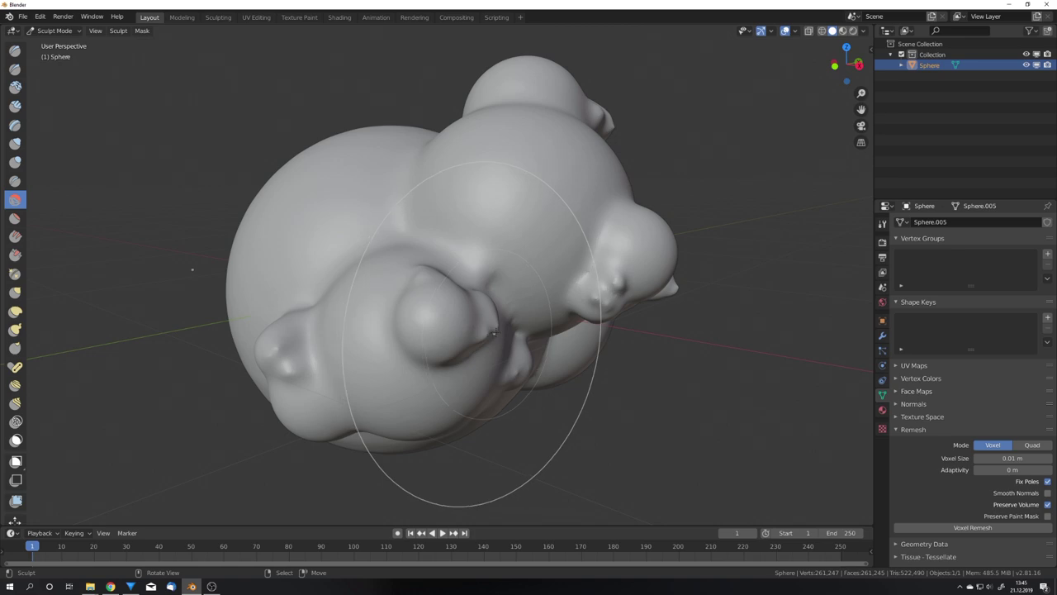